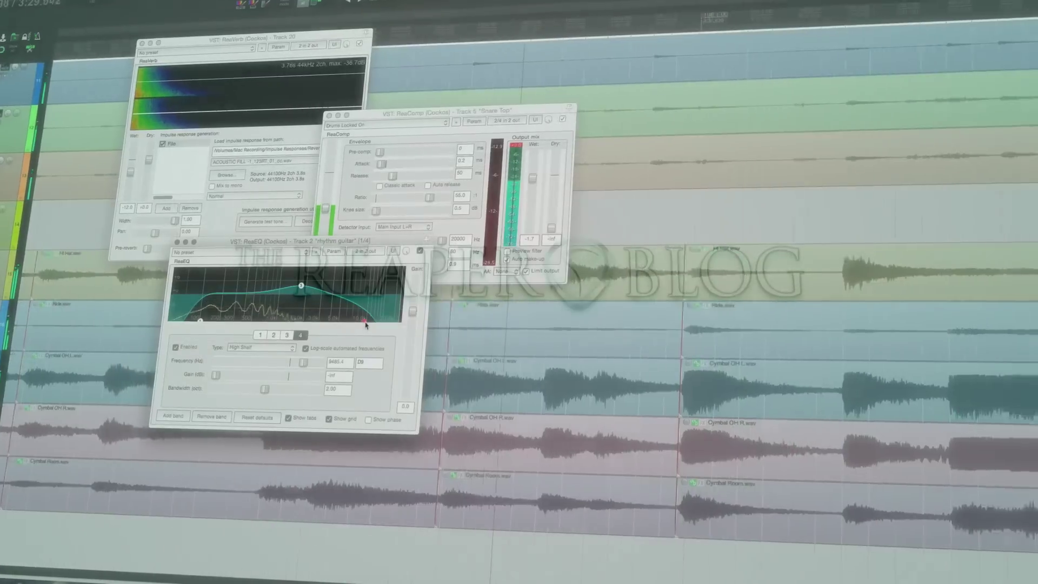
Sweep the fourth EQ band's frequency upward in the Synthwave 5 project.
drag(365, 322, 386, 324)
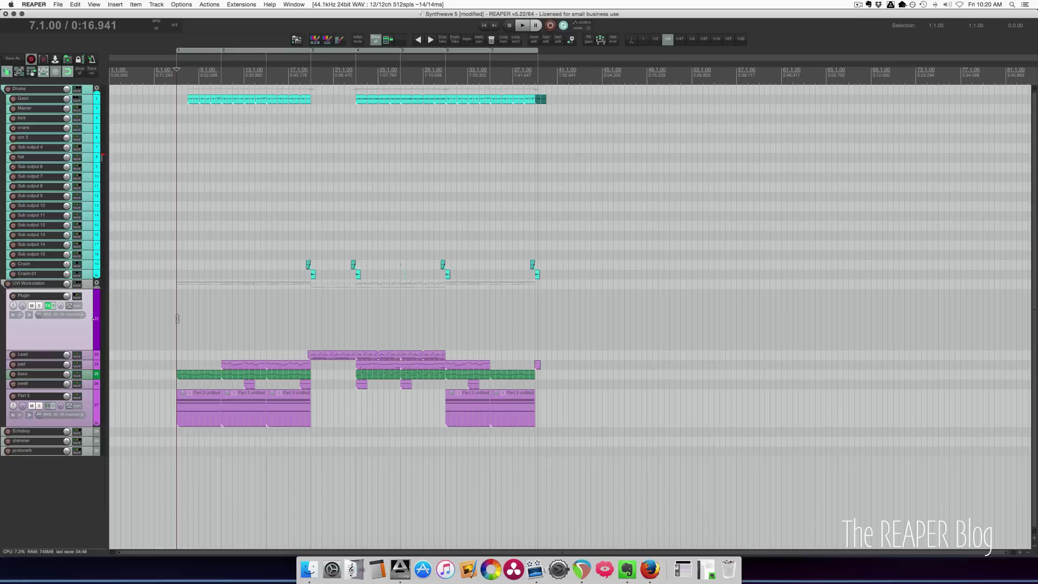
key(space)
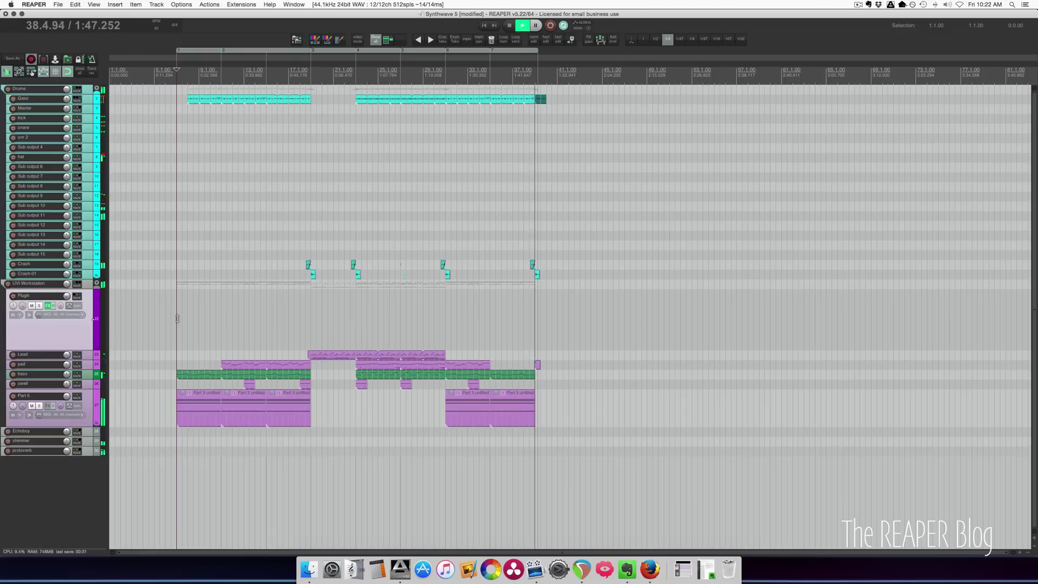
Open ReaEQ on the Part 5 track and audition Part 5 soloed from its first item.
click(90, 406)
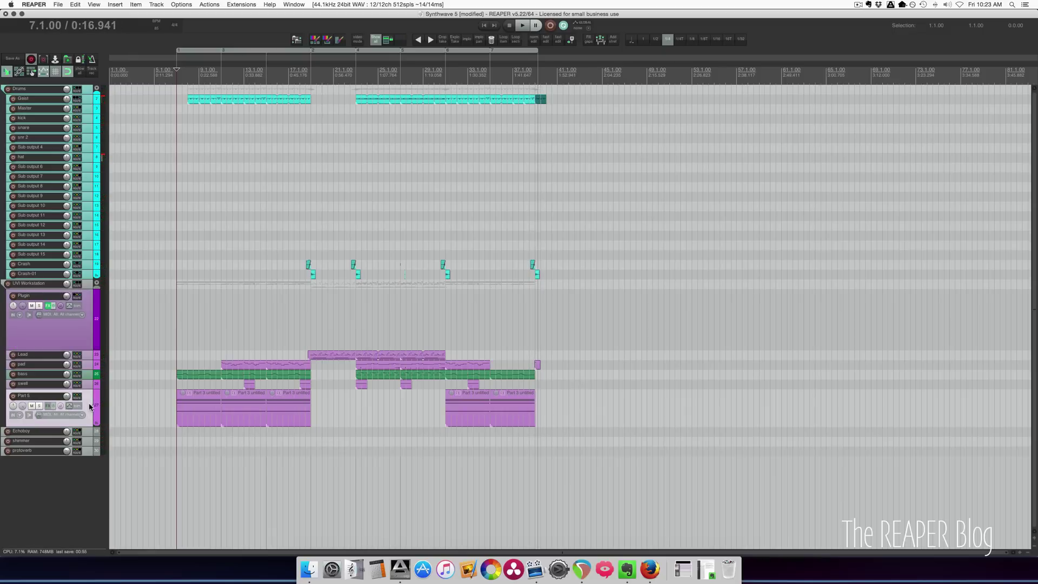
key(ctrl+e)
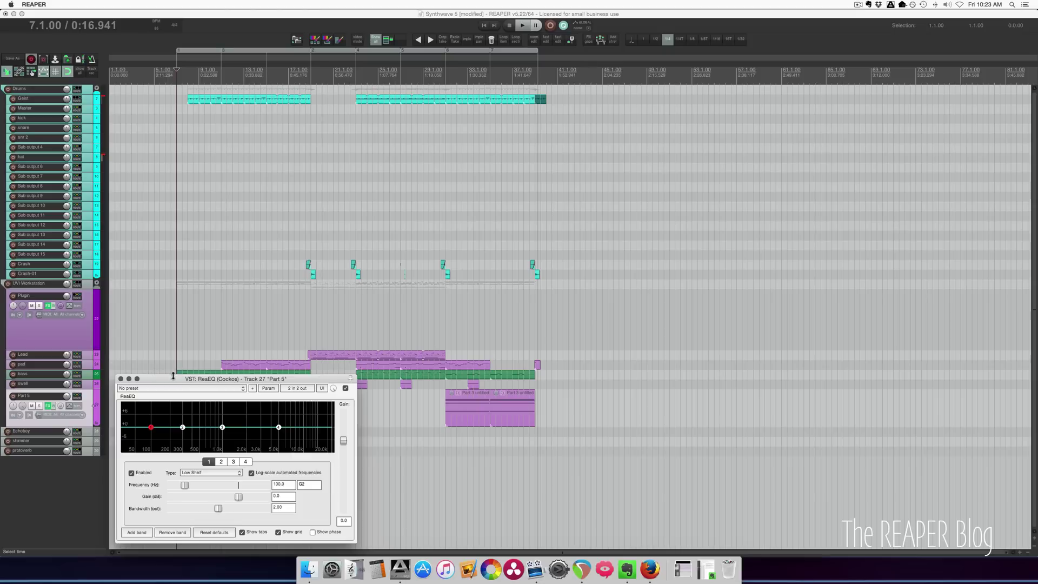
drag(173, 376, 384, 250)
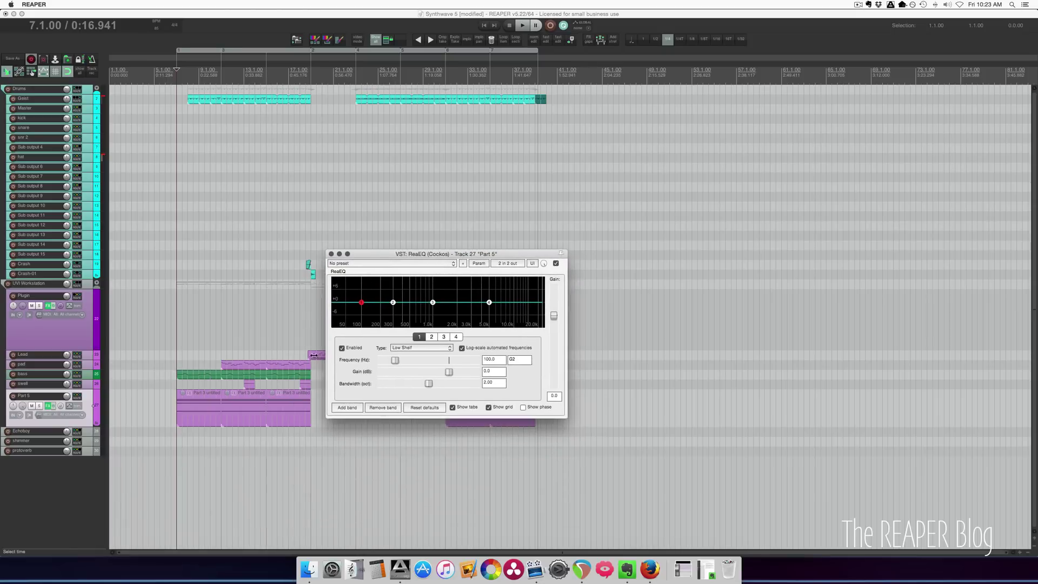
click(40, 405)
click(188, 422)
key(space)
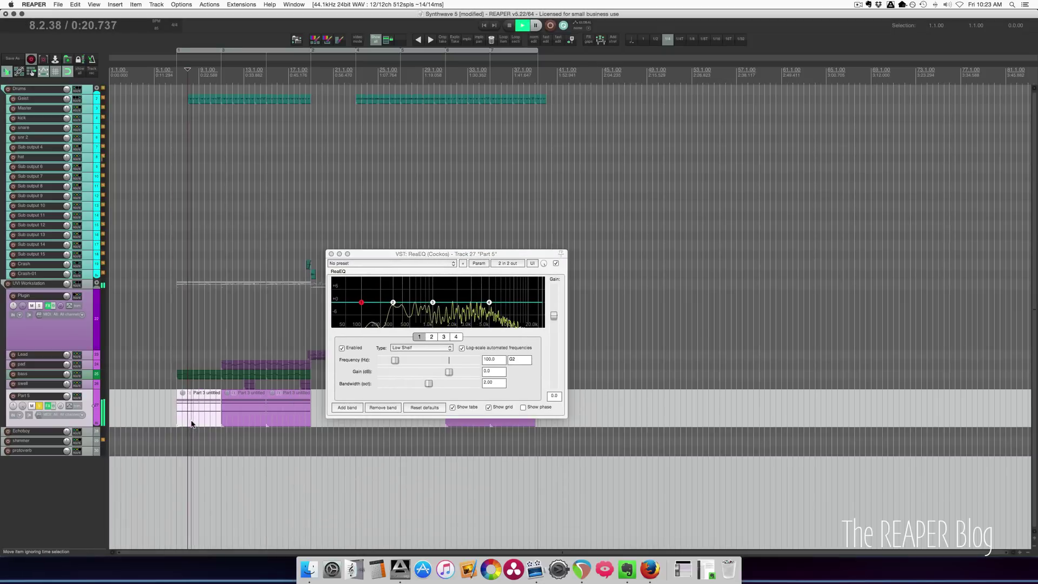
key(space)
click(40, 405)
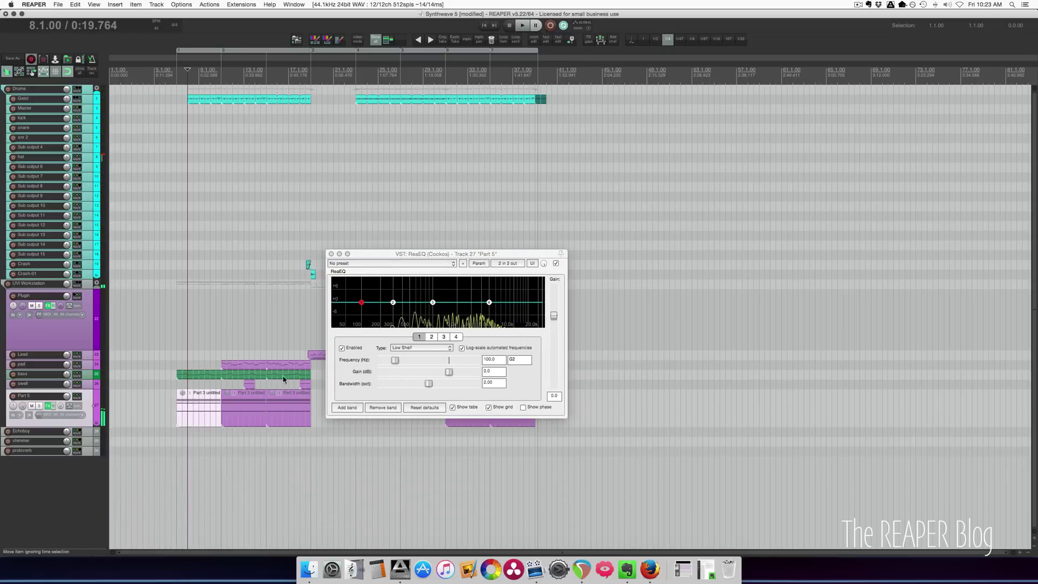
During playback, cut the high and low shelves to -inf dB and lower the high shelf to about 3753 Hz.
drag(490, 302, 487, 361)
key(space)
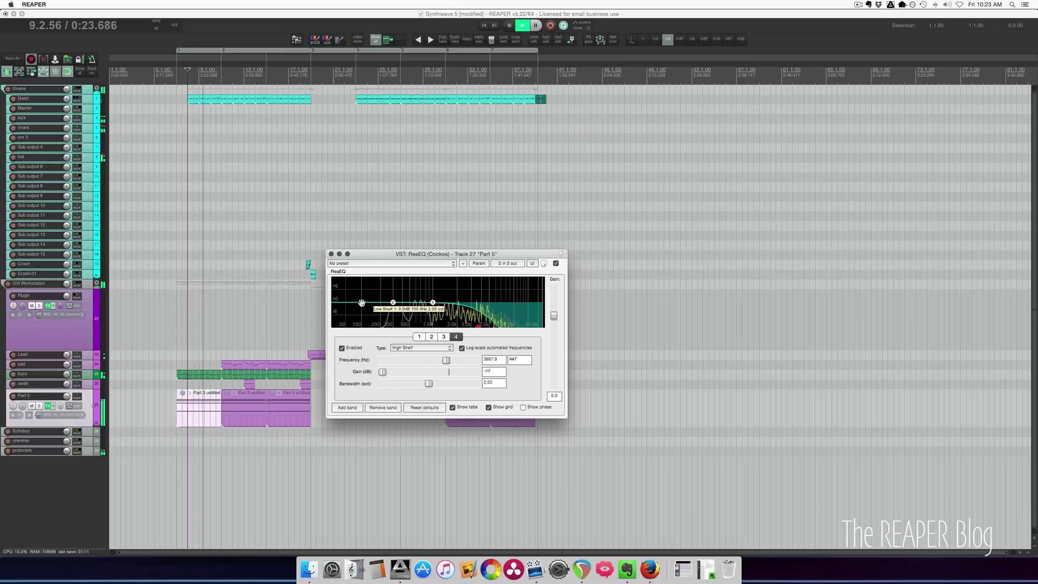
drag(361, 302, 367, 327)
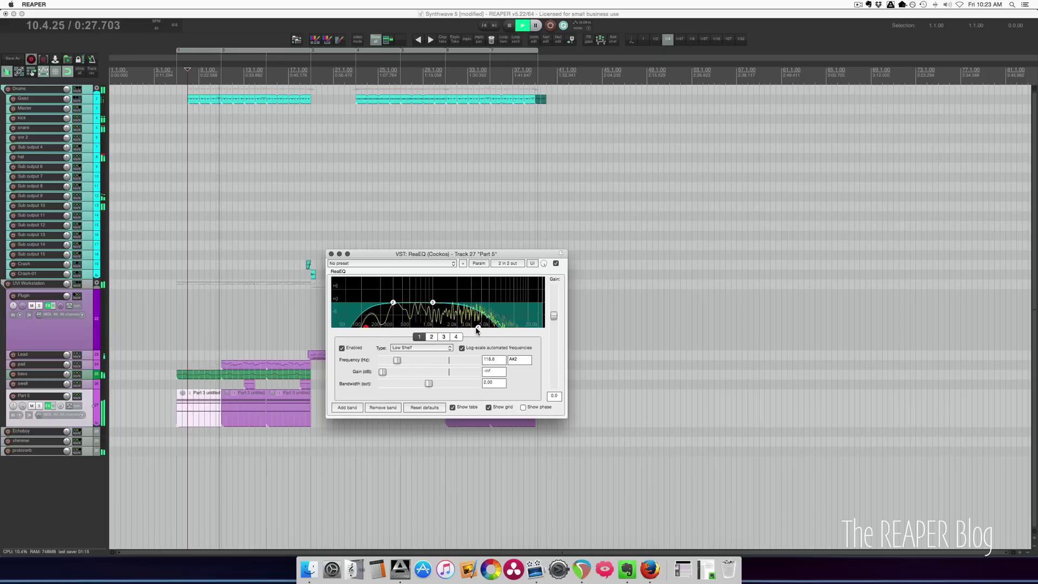
drag(478, 327, 478, 329)
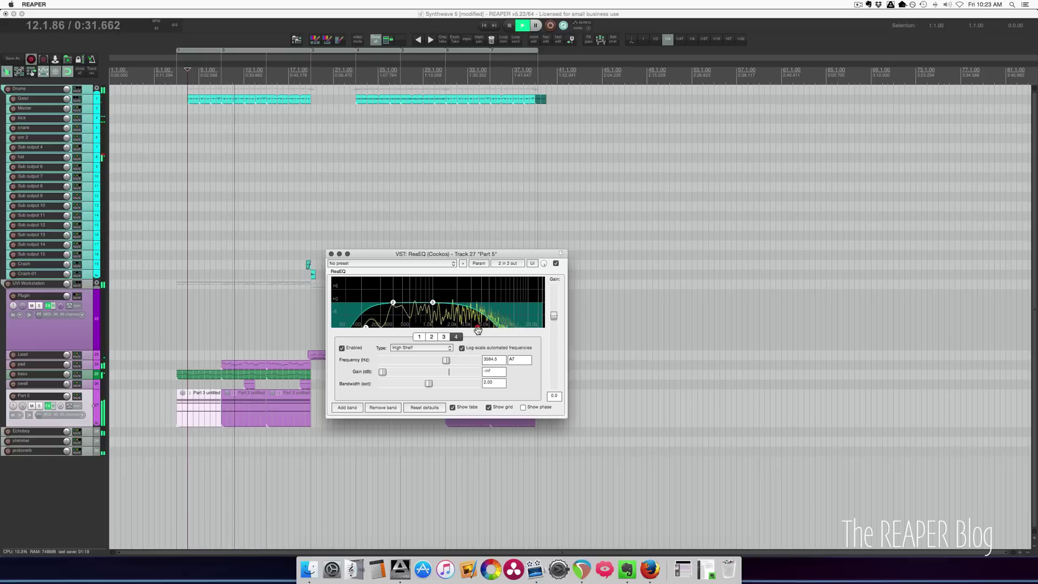
key(space)
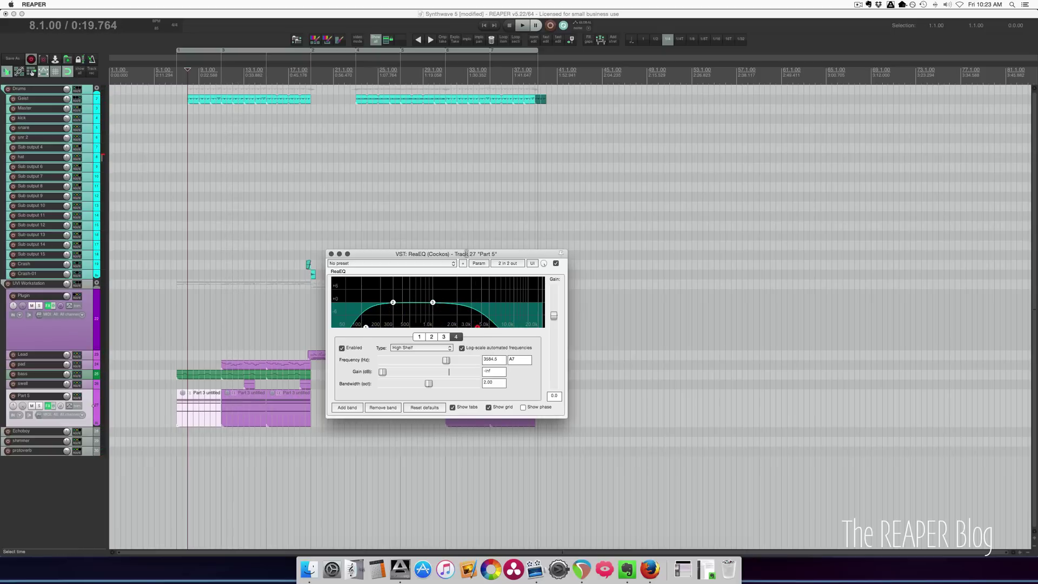
Set the edit position to bar 7 and select the time range from bar 11 to 19.
drag(466, 253, 698, 289)
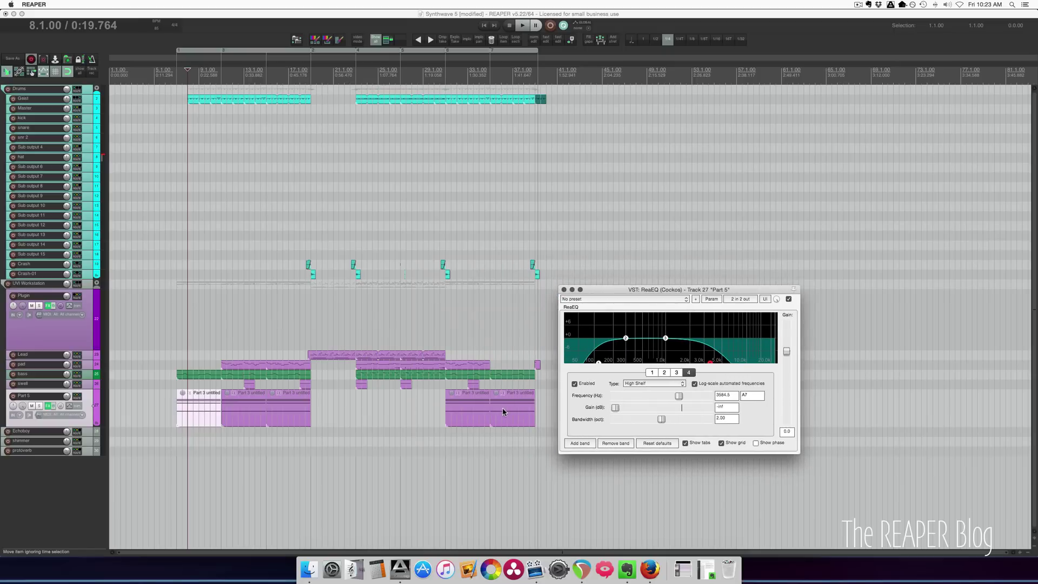
click(221, 85)
drag(222, 78, 310, 79)
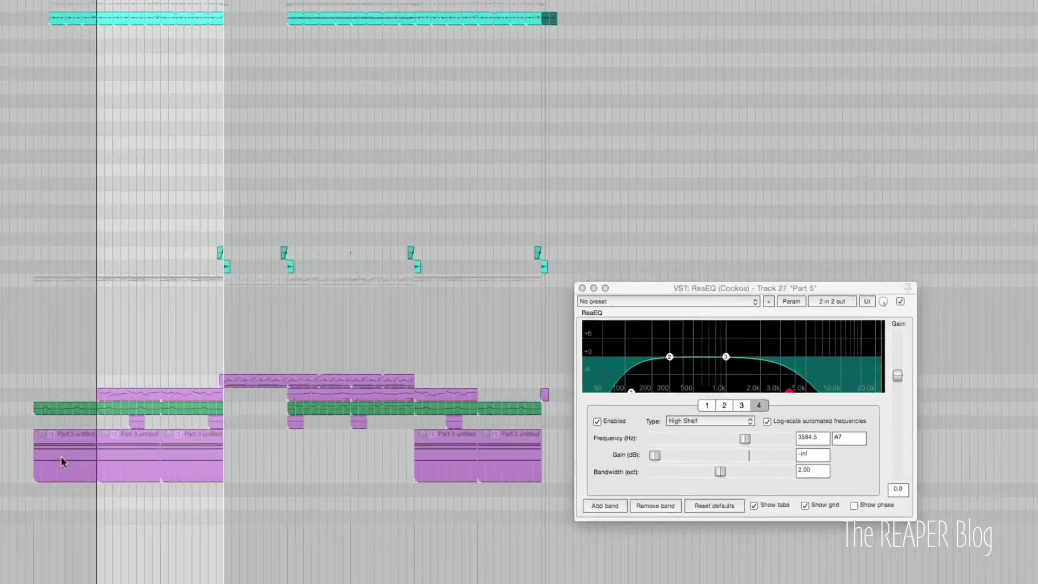
key(super+comma)
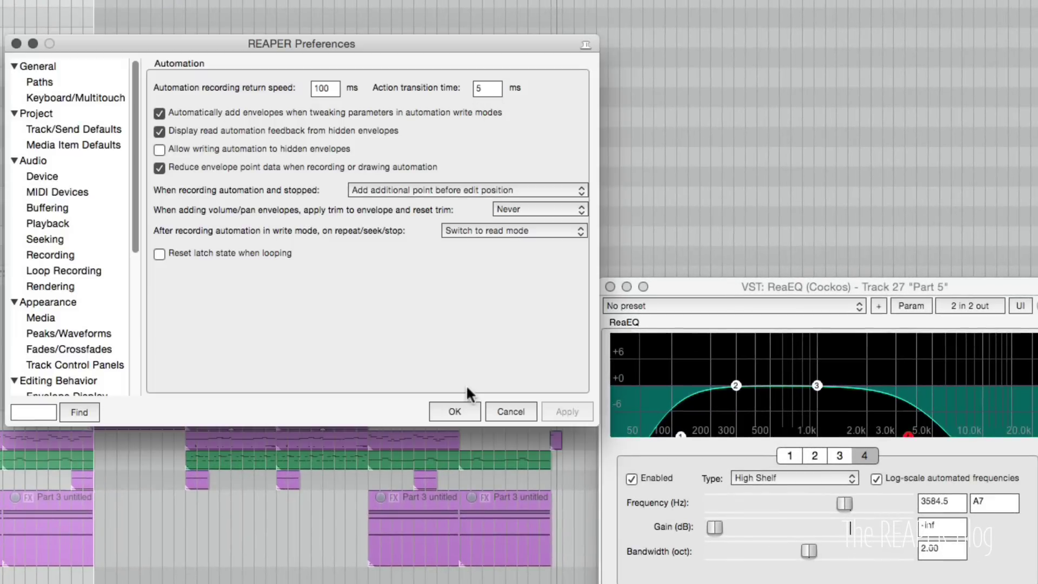
click(466, 409)
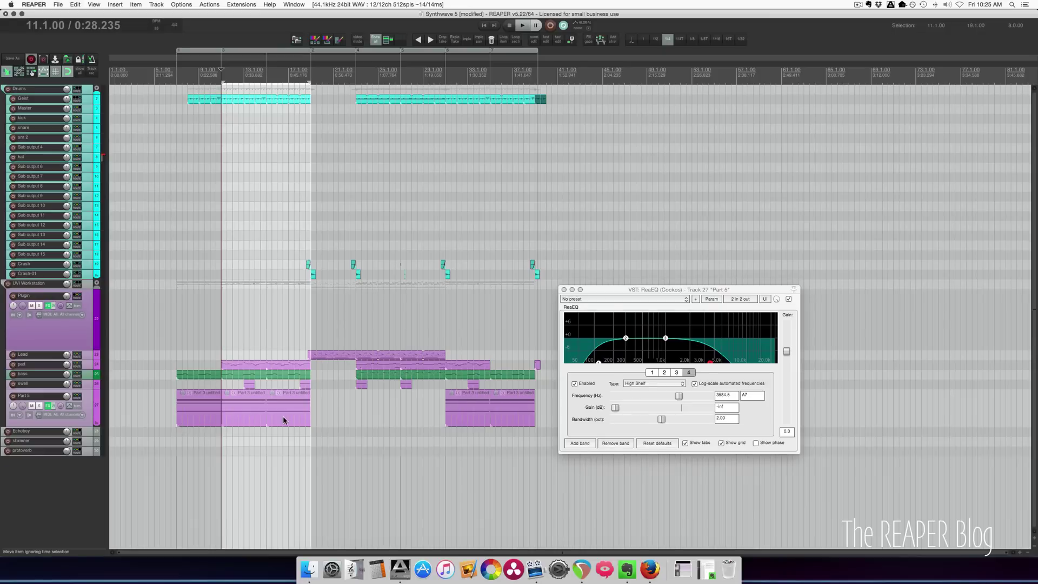
Set Part 5 to Latch Preview and nudge the high shelf to 3710.3 Hz, creating its envelope.
click(68, 408)
click(166, 286)
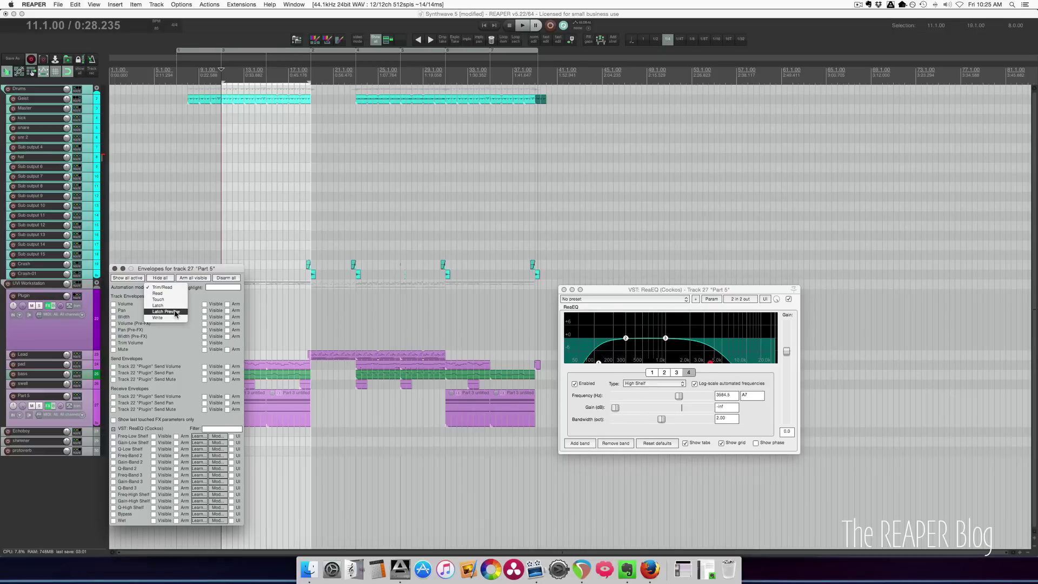
click(168, 314)
click(114, 269)
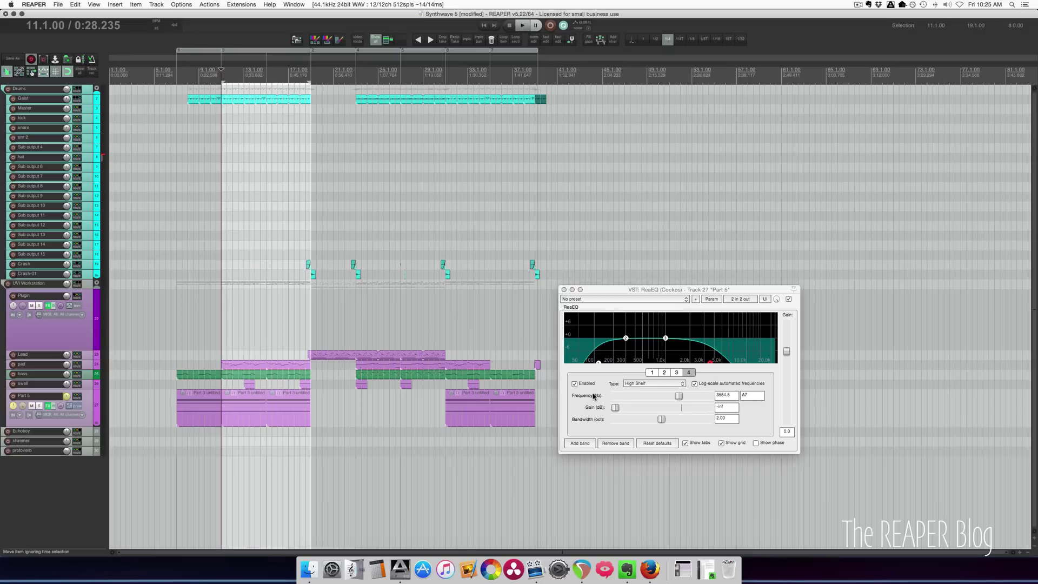
drag(710, 361, 711, 361)
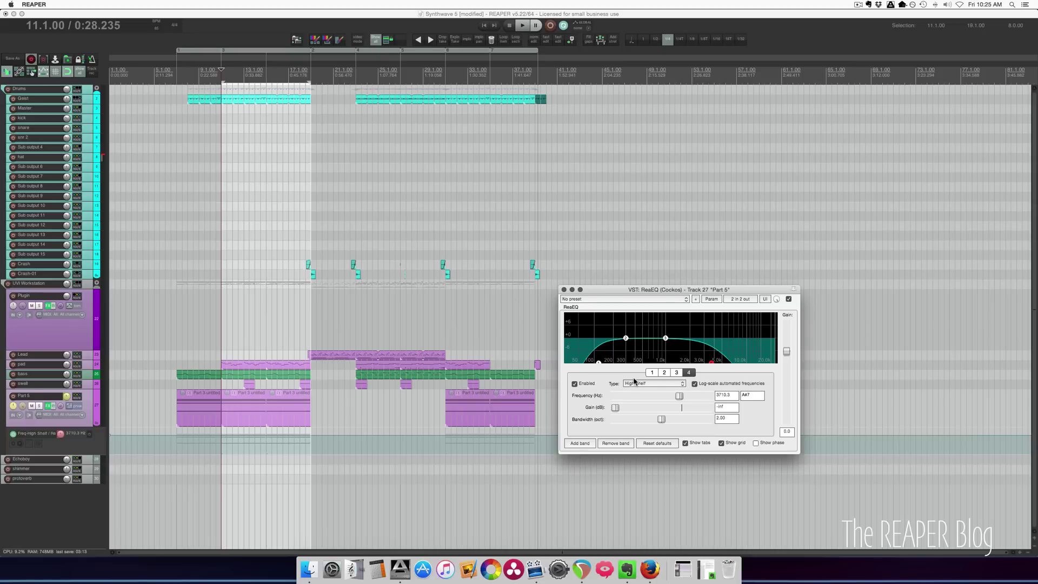
click(676, 372)
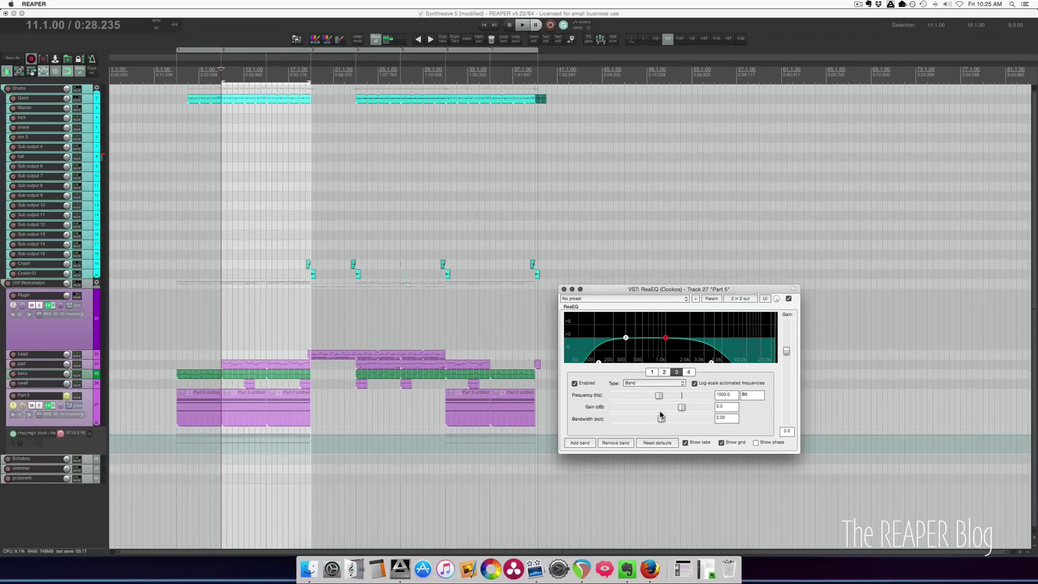
Set band 3 +2.1 dB, high shelf 9172.3 Hz, low shelf 242.9 Hz, volume -7.25 dB, then write them over bars 11–19.
drag(682, 407, 666, 398)
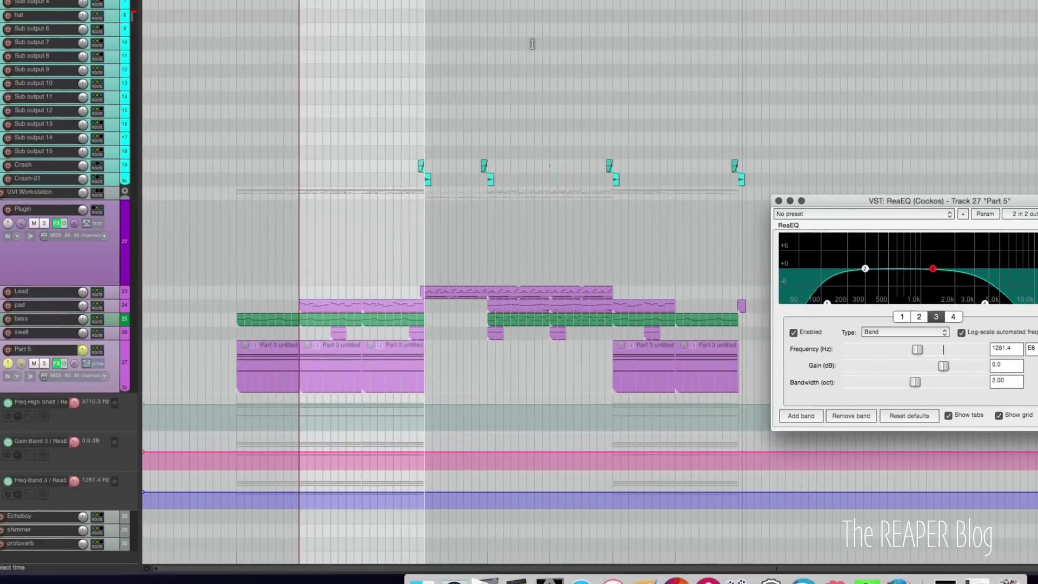
key(space)
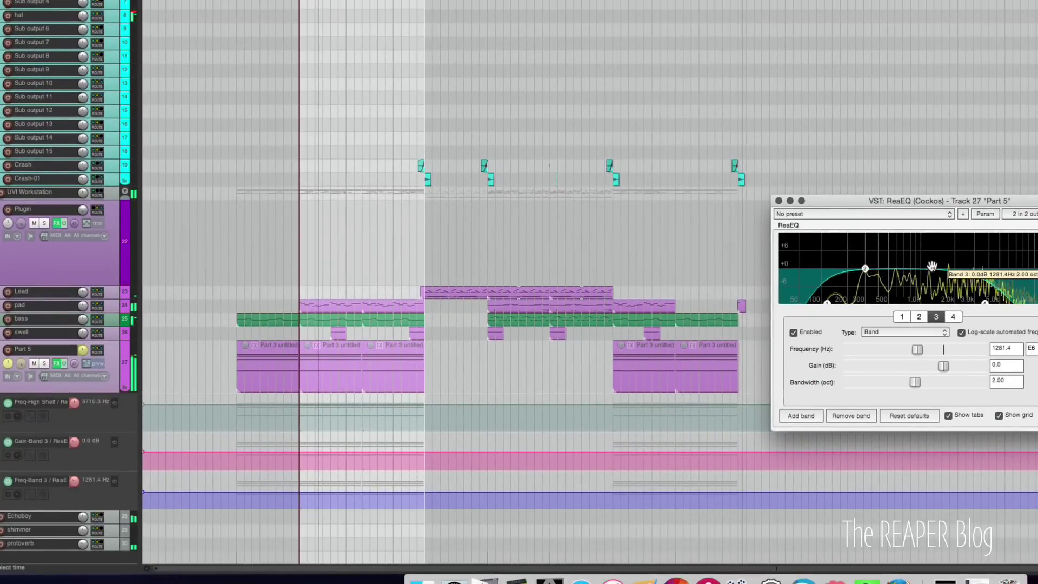
drag(934, 269, 955, 263)
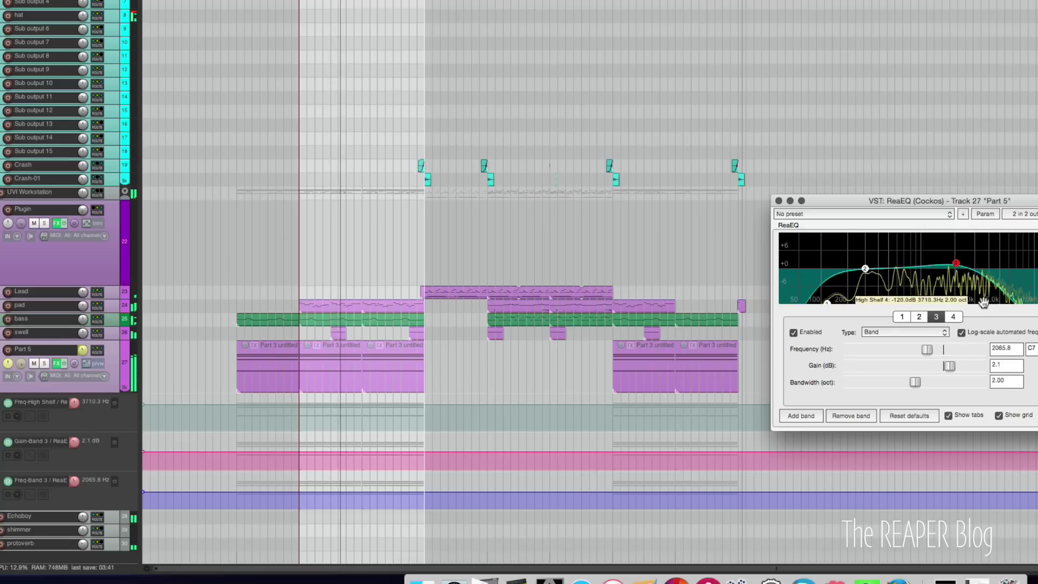
drag(984, 303, 1027, 303)
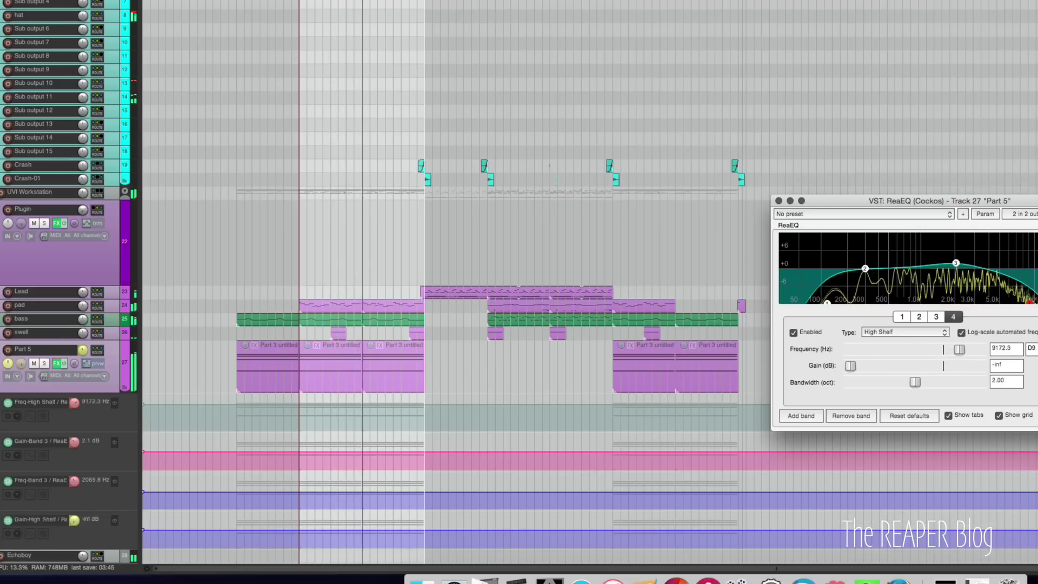
drag(827, 302, 856, 301)
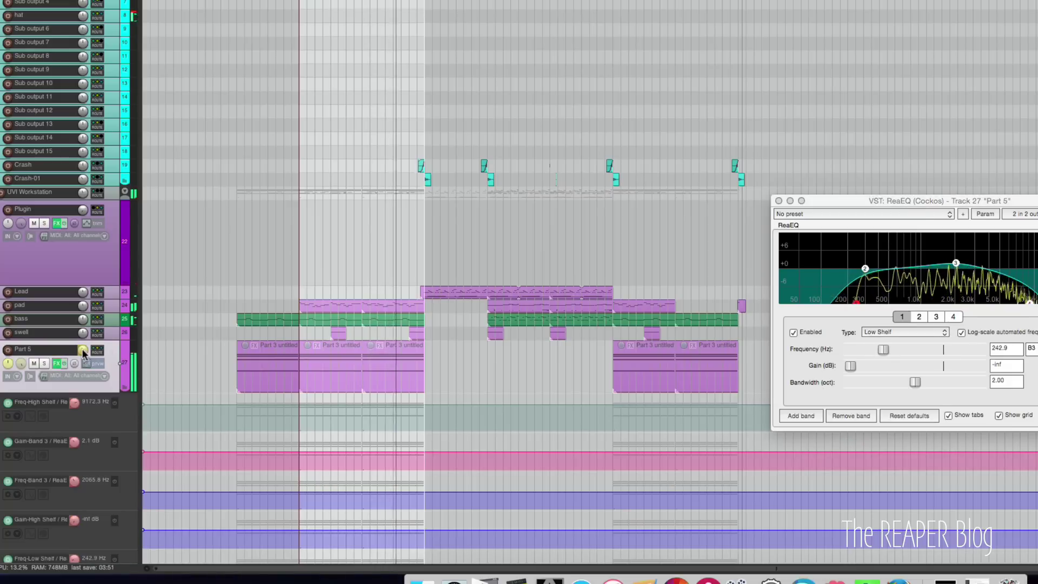
click(83, 352)
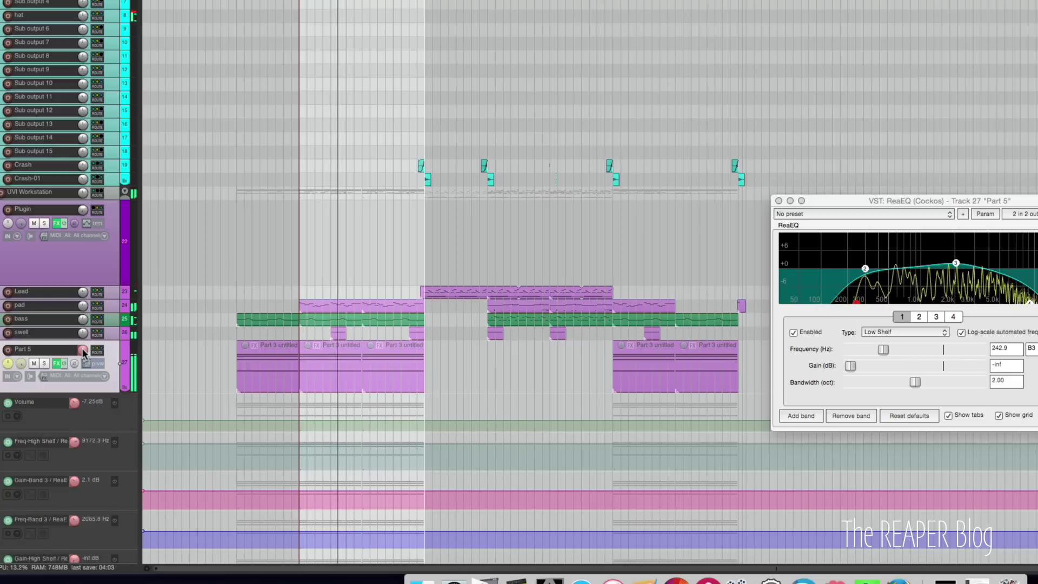
key(shift+w)
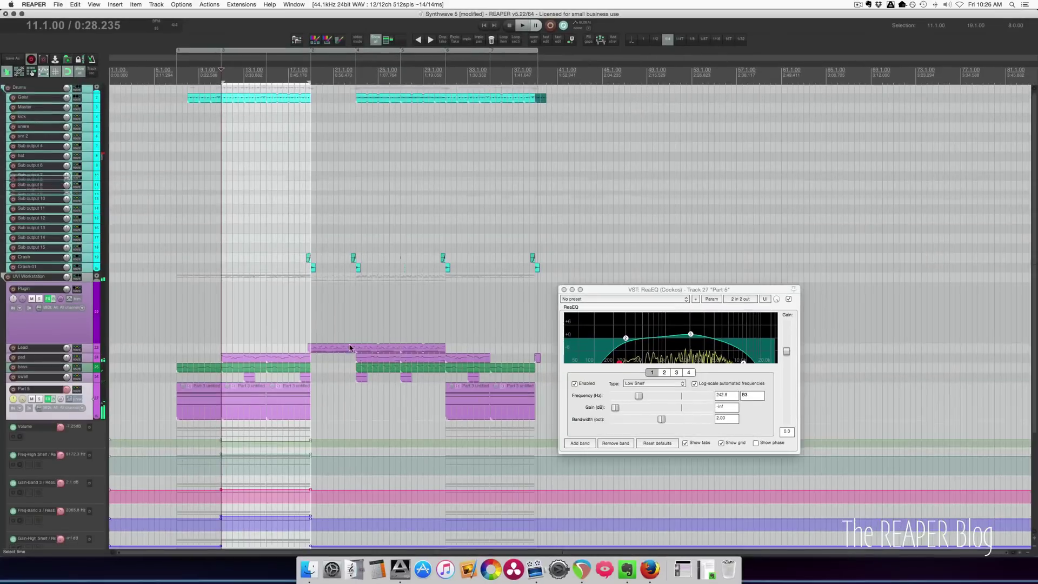
Switch Part 5's automation mode to Read.
scroll(280, 330, down, 1)
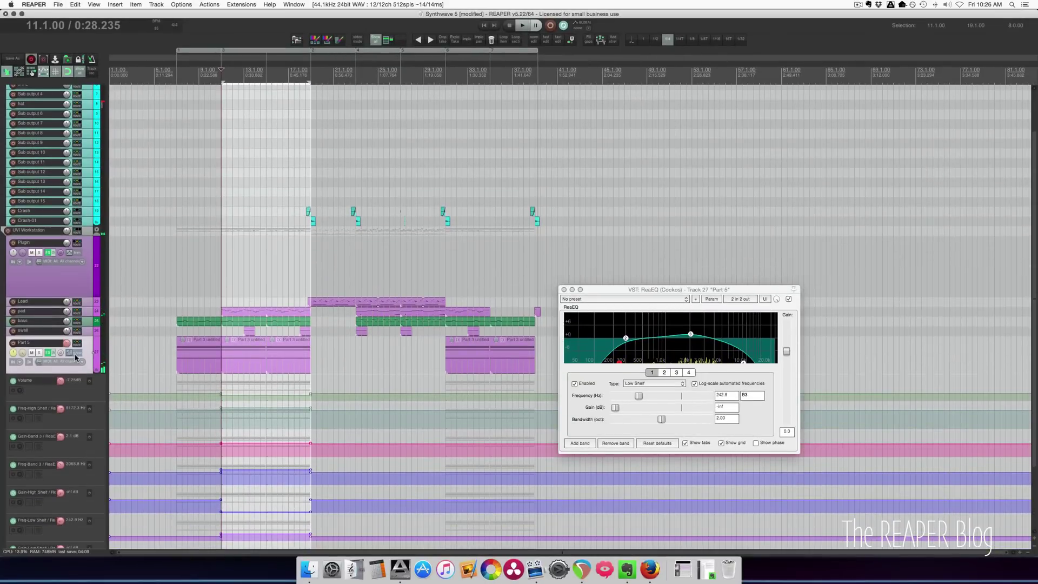
click(71, 355)
click(165, 287)
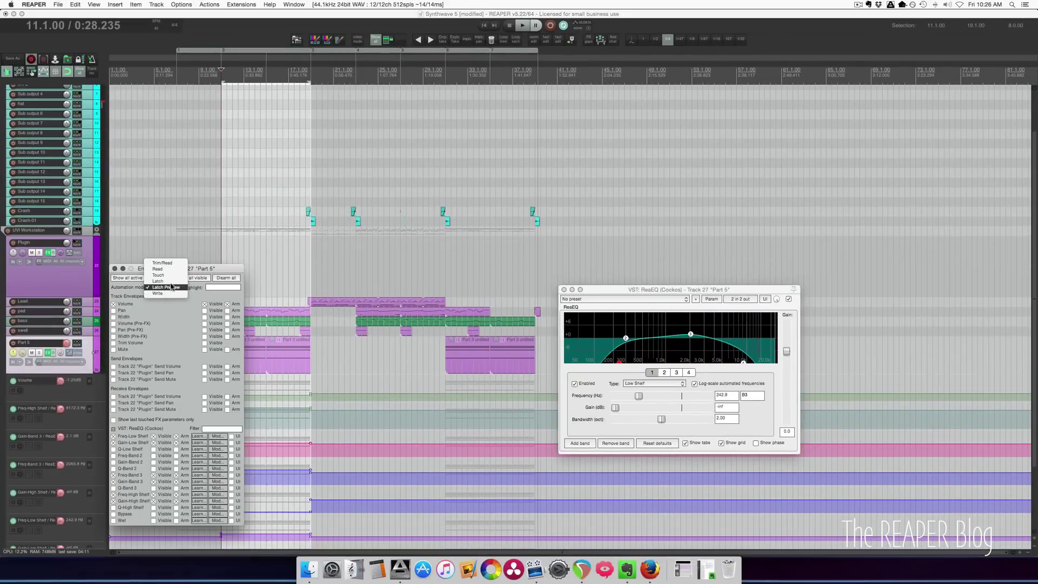
click(175, 269)
click(114, 268)
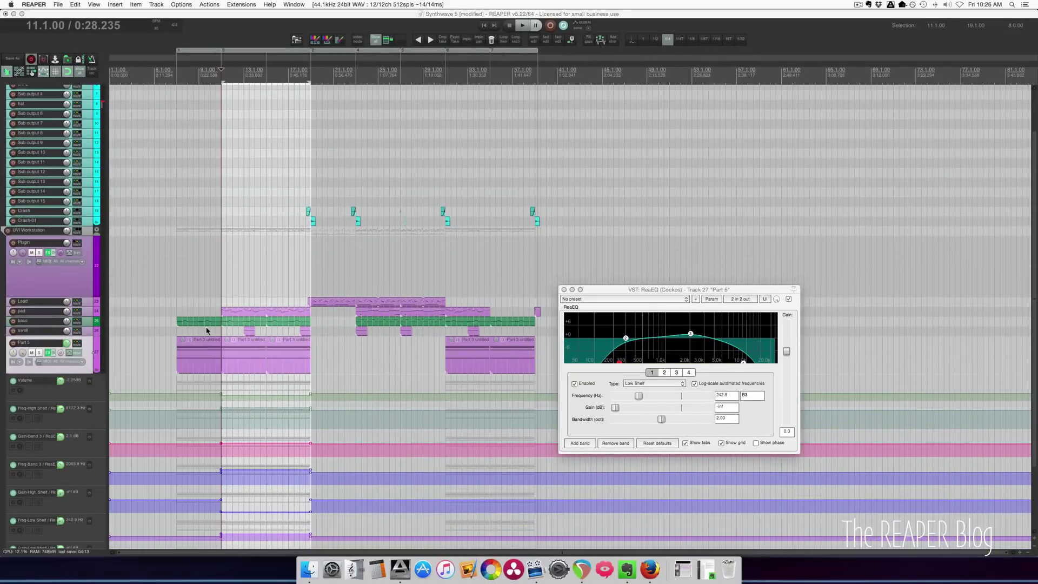
click(201, 386)
Check ReaEQ's envelope values at bars 10 and 11, then return the play position to bar 9.
scroll(268, 433, up, 5)
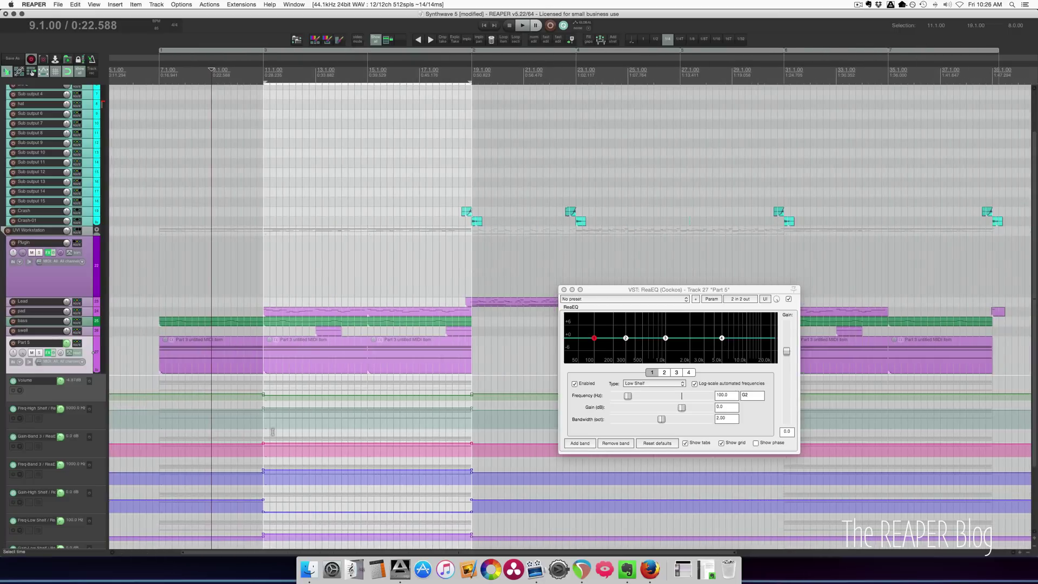
scroll(269, 430, down, 2)
scroll(273, 431, up, 8)
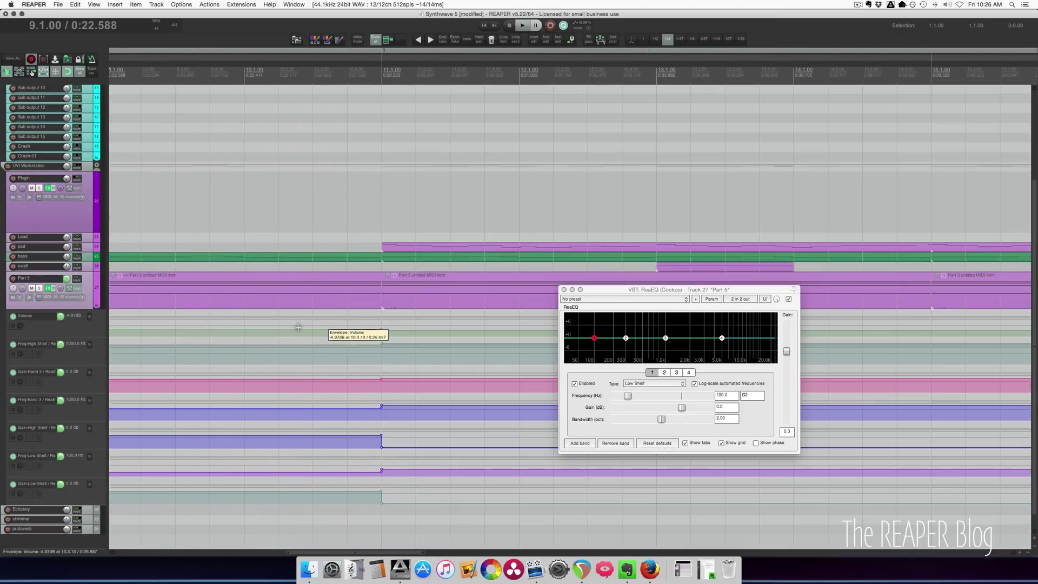
click(311, 328)
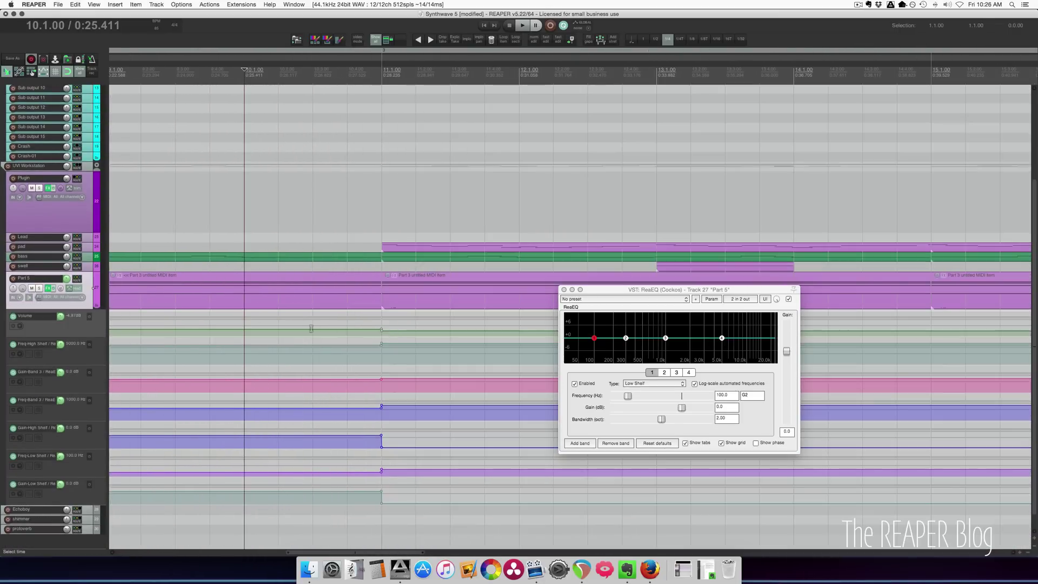
click(381, 314)
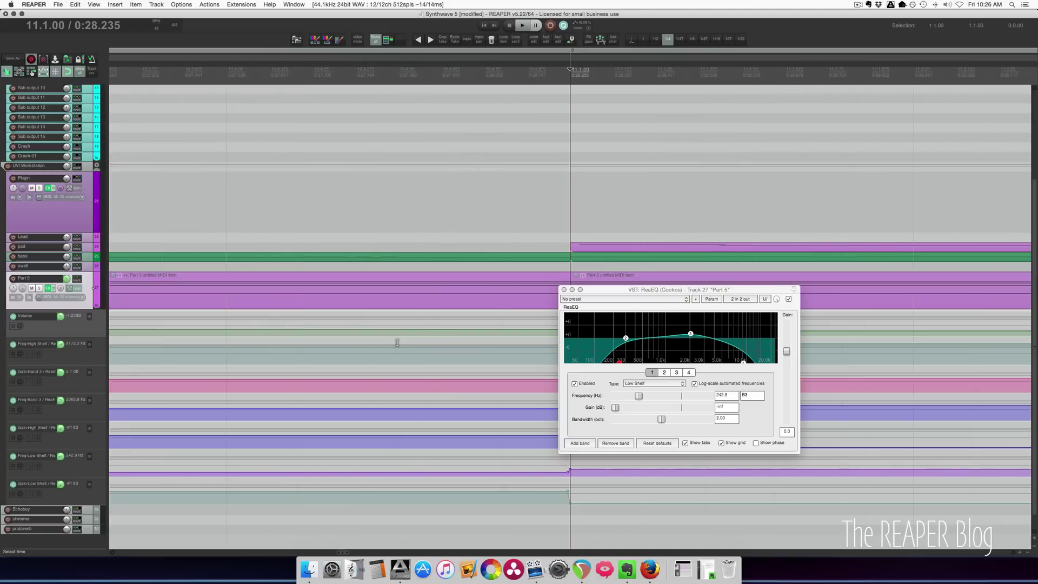
scroll(395, 342, up, 3)
scroll(252, 350, up, 3)
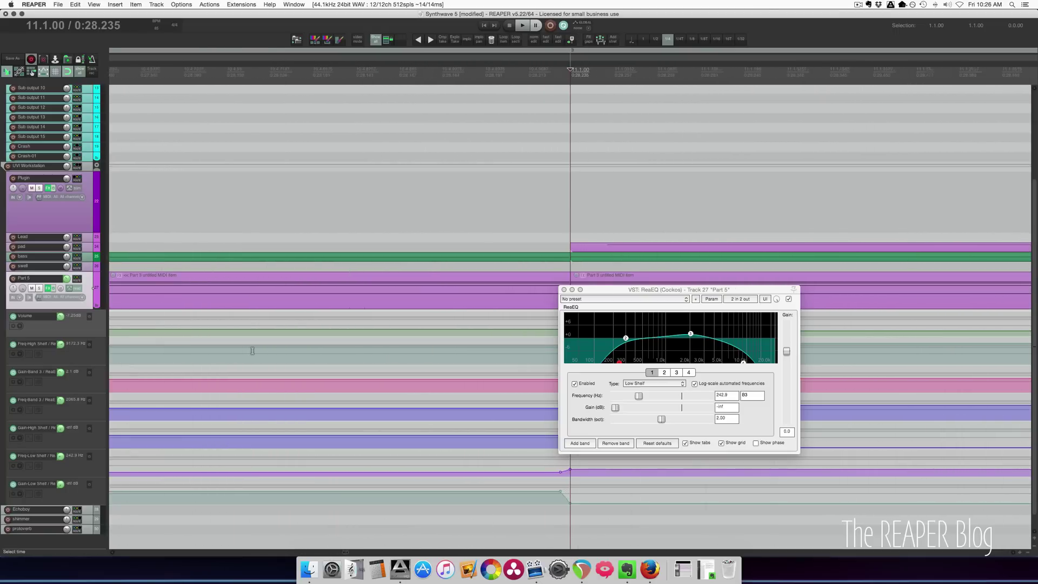
scroll(271, 374, down, 8)
click(278, 346)
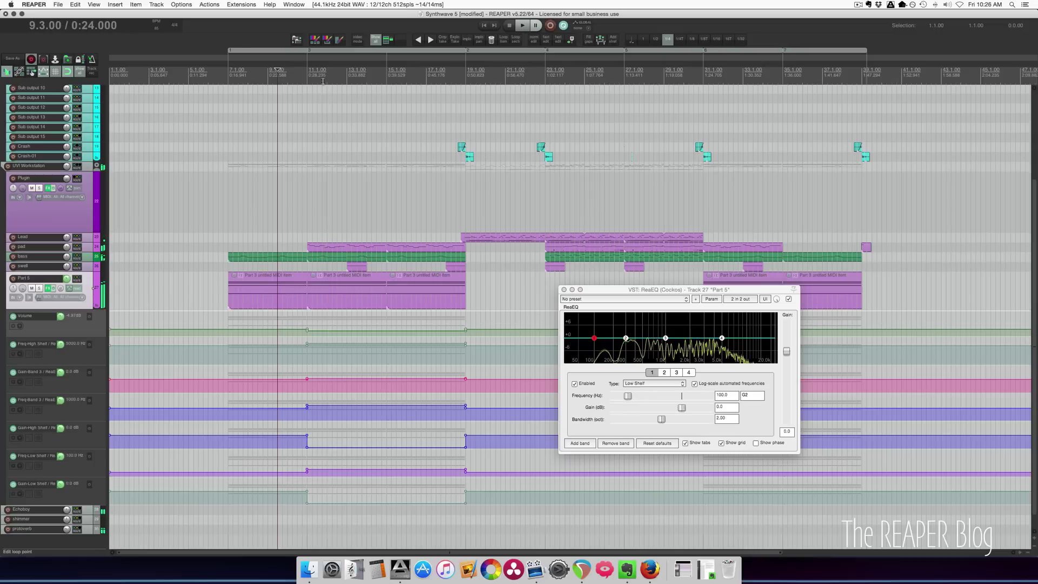
Select bars 7 to 11 and switch Part 5's automation mode to Latch.
key(space)
double_click(252, 76)
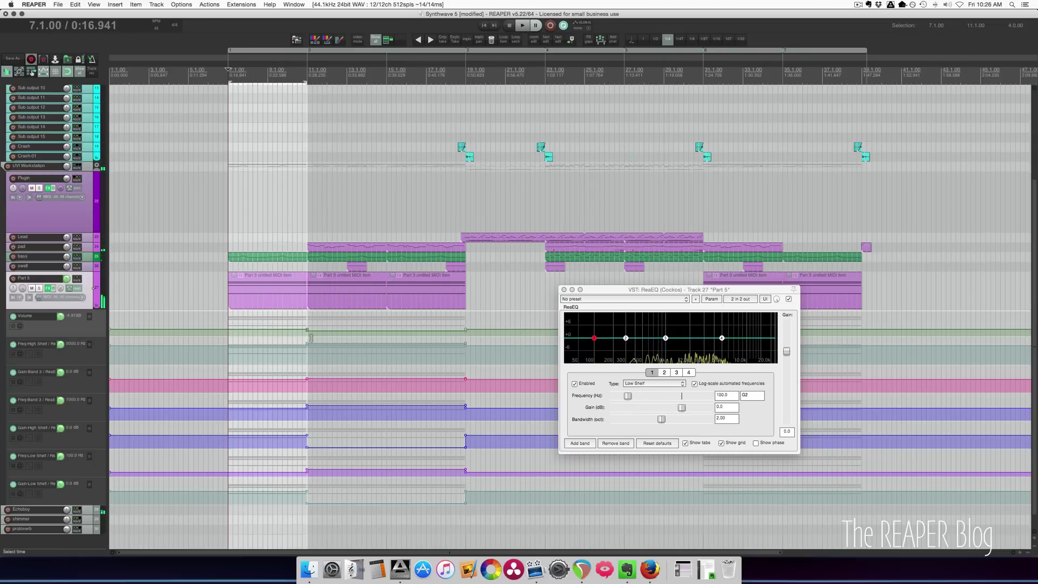
click(69, 292)
click(170, 287)
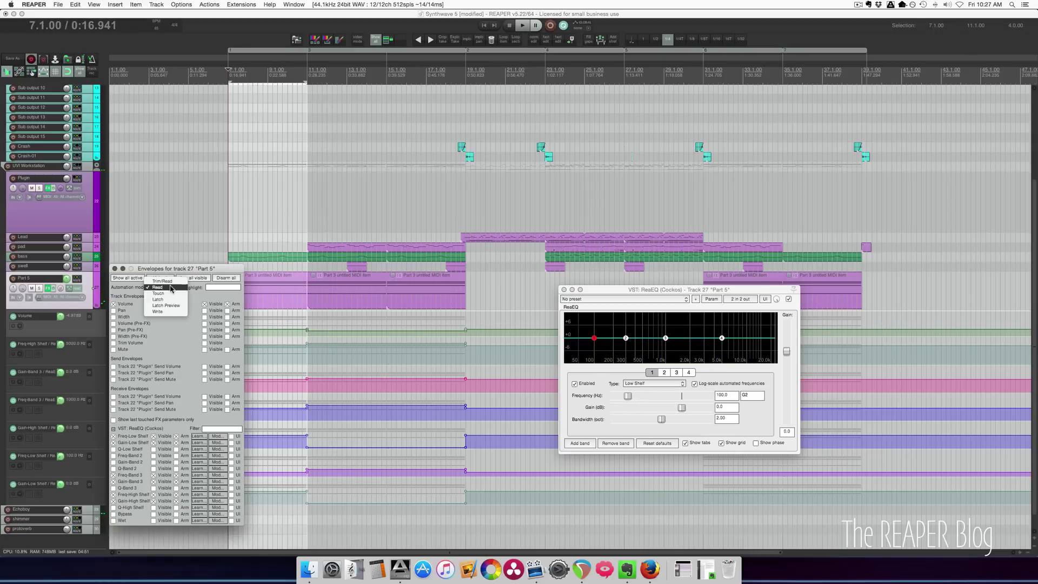
click(158, 299)
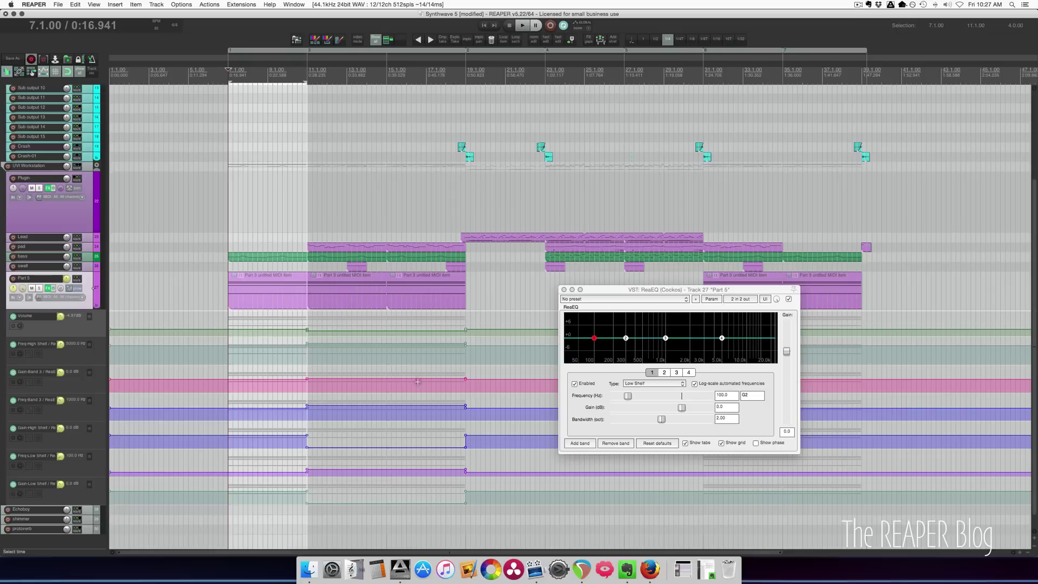
During playback, pull the high shelf to -inf near 4509.6 Hz, then clear the time selection.
key(space)
drag(722, 336, 718, 399)
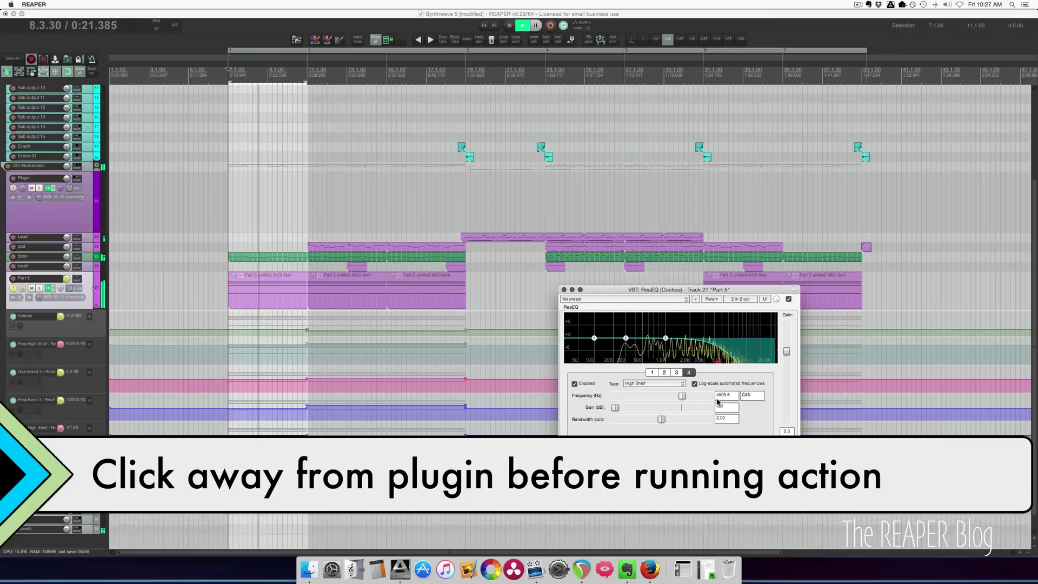
click(210, 47)
click(273, 341)
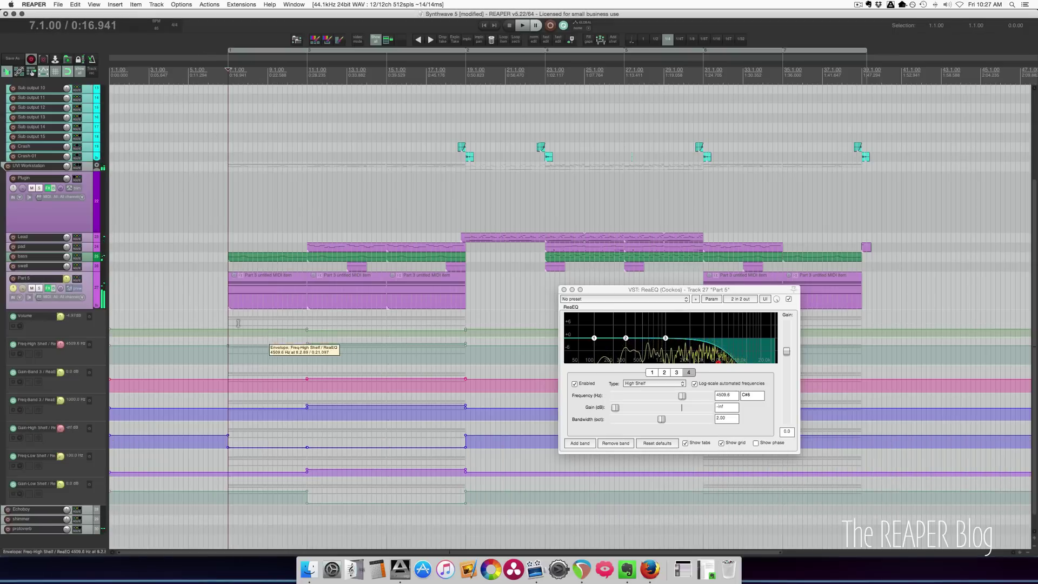
scroll(378, 323, down, 3)
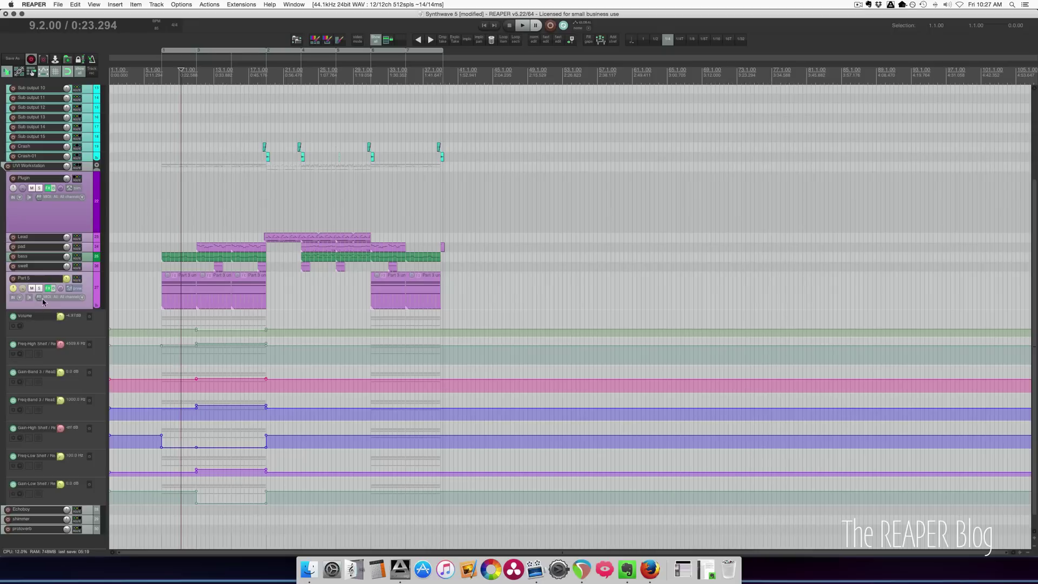
Check Part 5's envelope options, then bring up the Extensions menu.
click(69, 288)
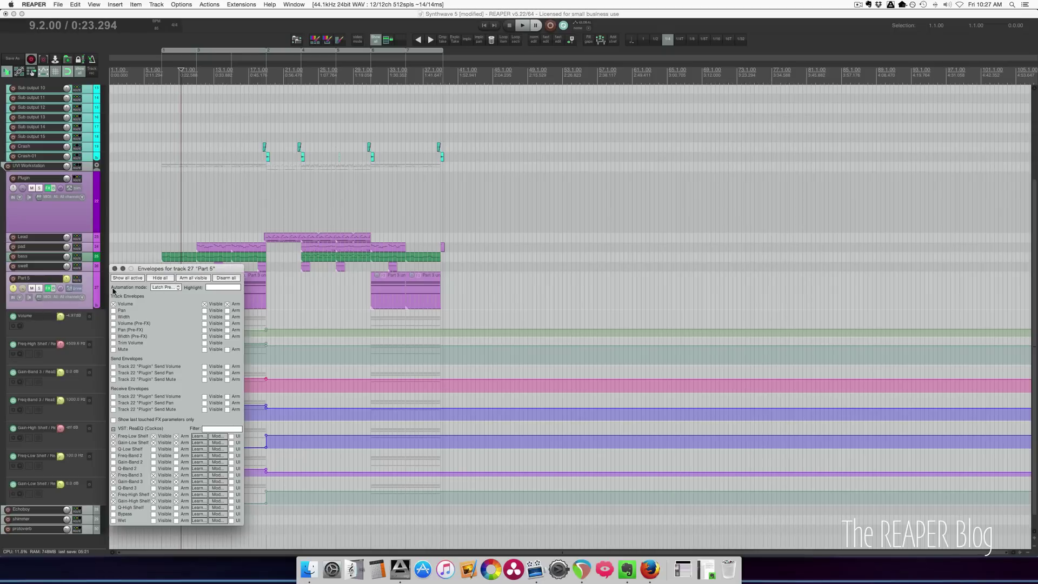
right_click(72, 291)
click(271, 302)
scroll(292, 294, down, 3)
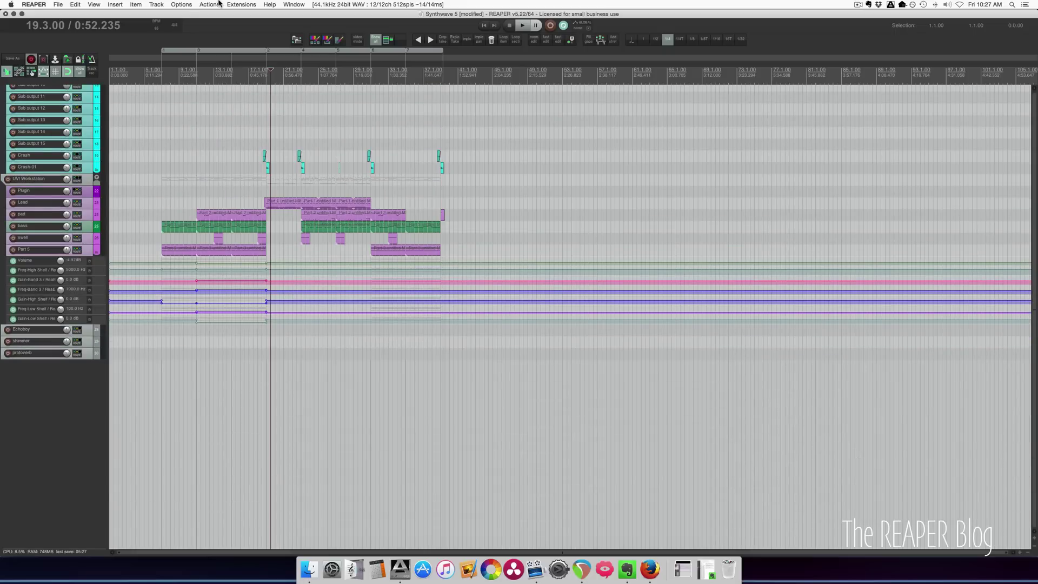
click(241, 5)
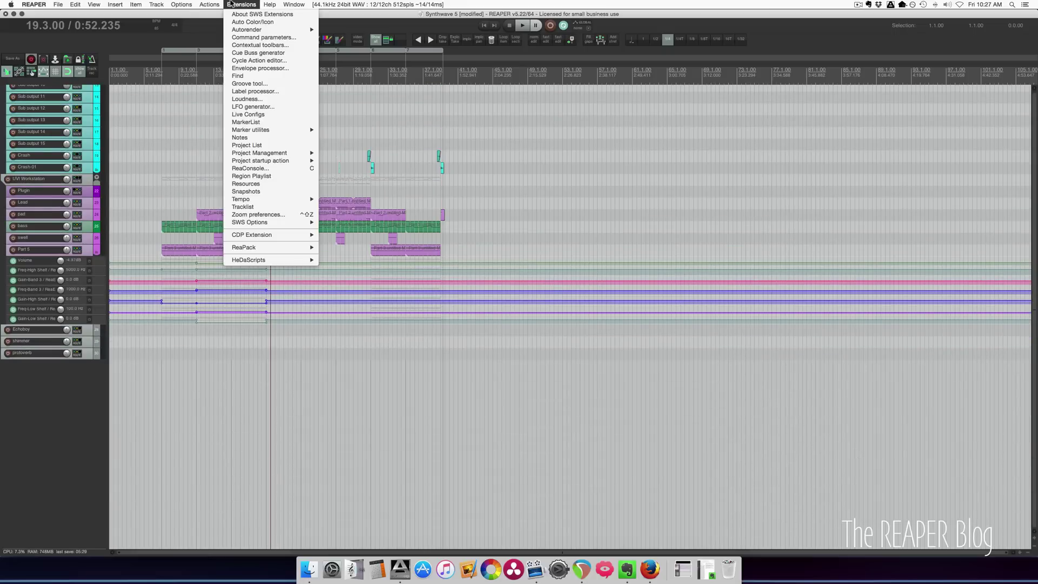
Open the Cycle Action editor showing the global latch preview cycle's commands.
click(251, 60)
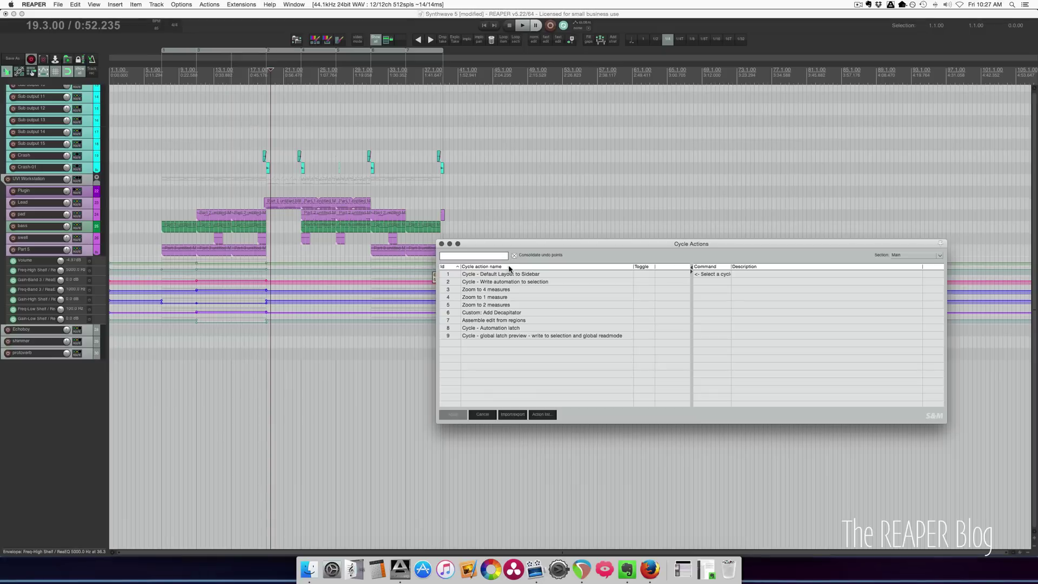
click(502, 337)
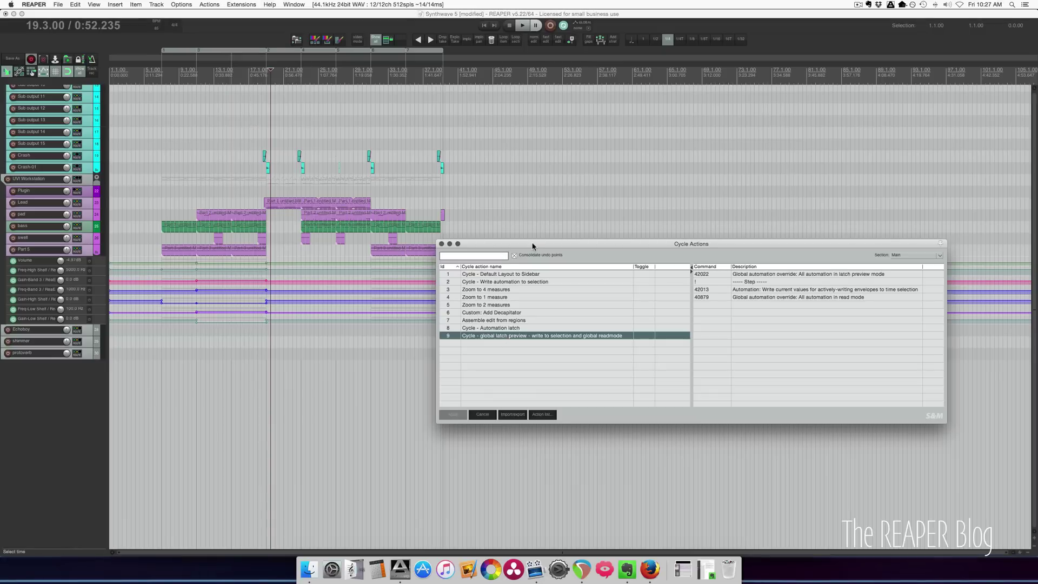
drag(533, 247, 286, 210)
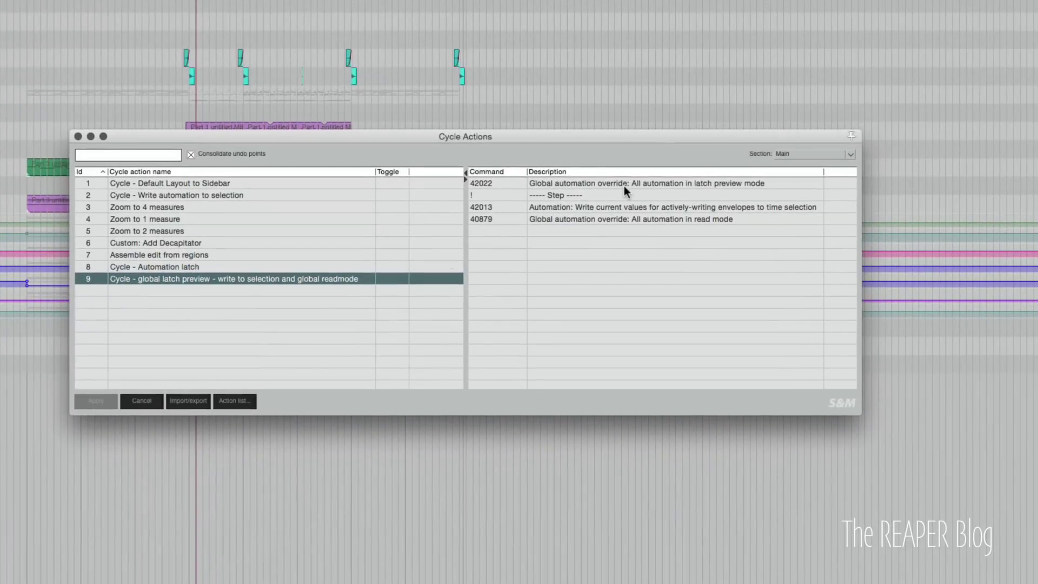
Step through its latch preview, separator and write-to-selection commands, then close the editor.
click(624, 184)
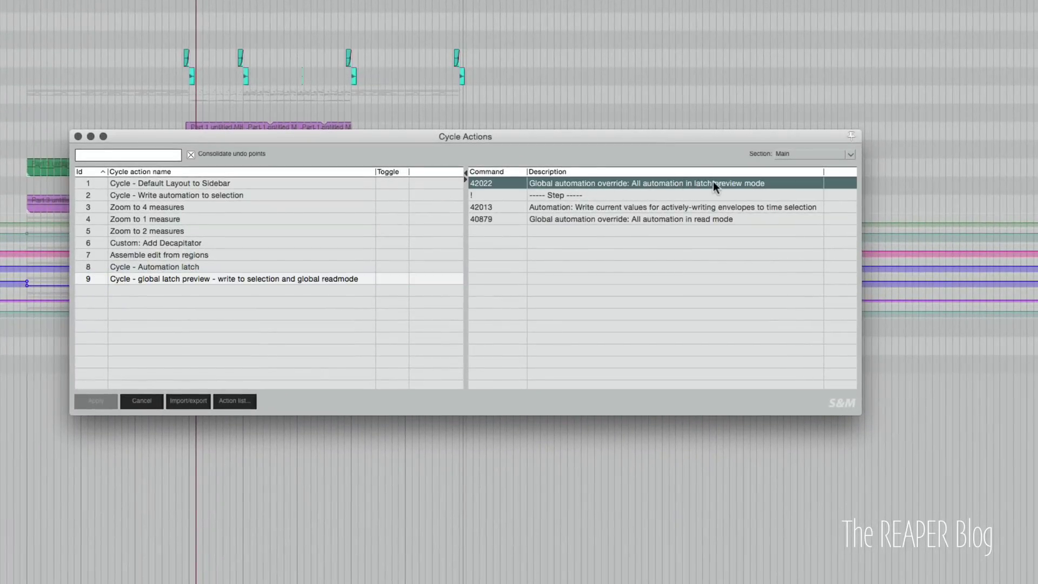
click(632, 196)
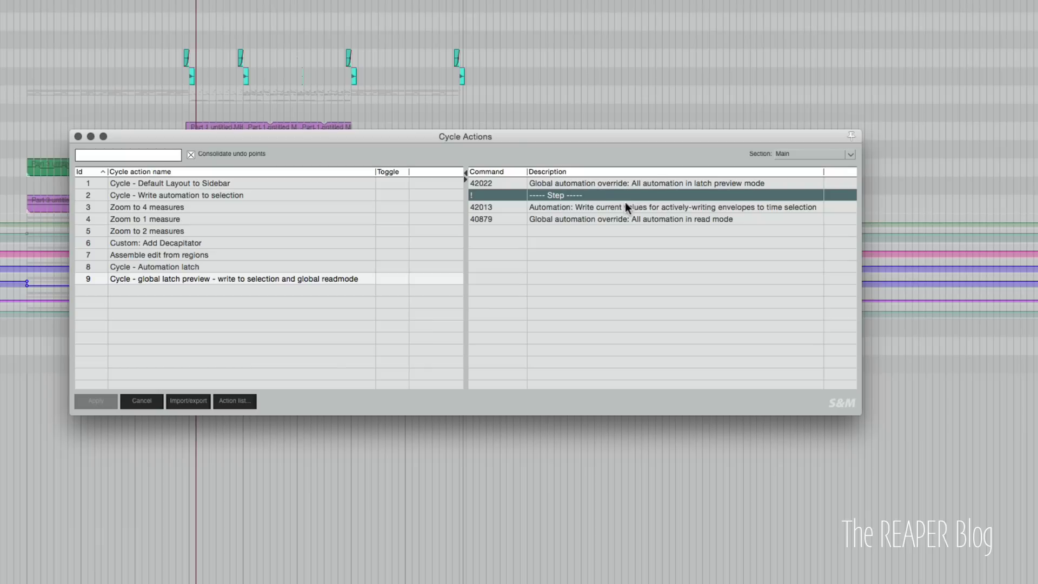
click(623, 208)
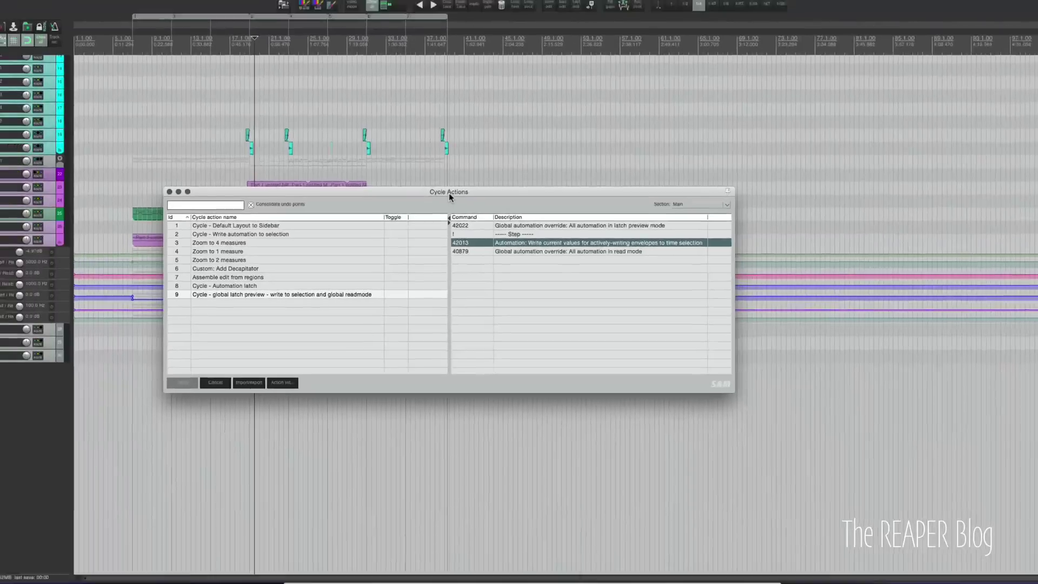
drag(464, 138, 508, 311)
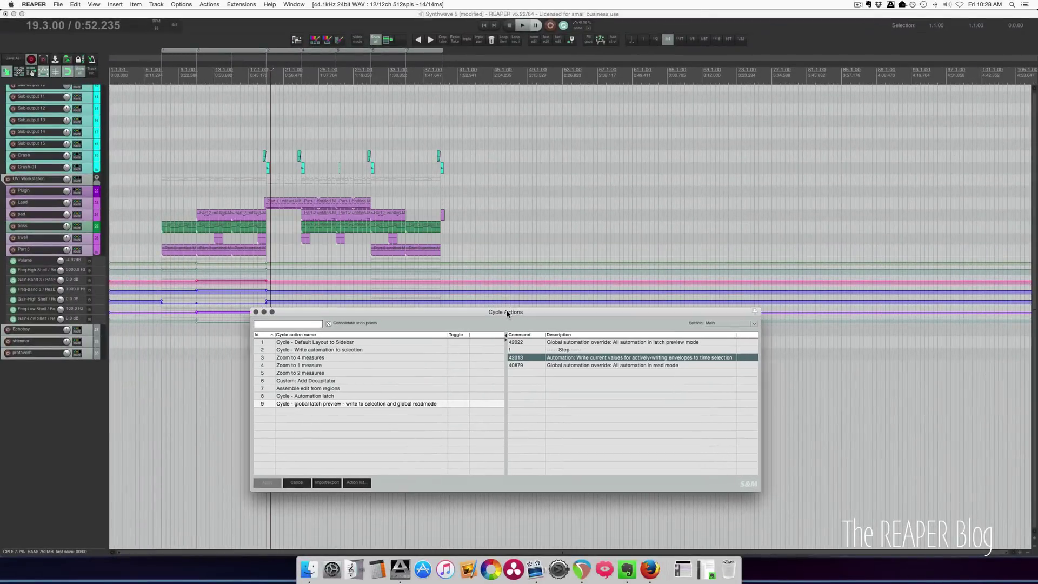
click(242, 296)
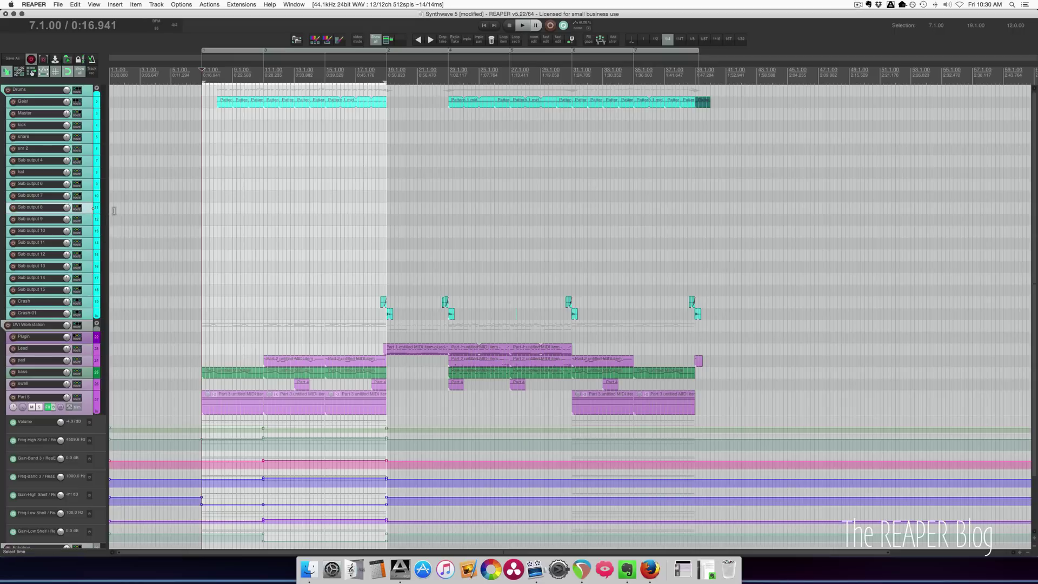
Write Sub output 8, 9 and 10 volumes of +1.09, +2.75 and +2.92 dB over bars 7–19.
key(ctrl+alt+p)
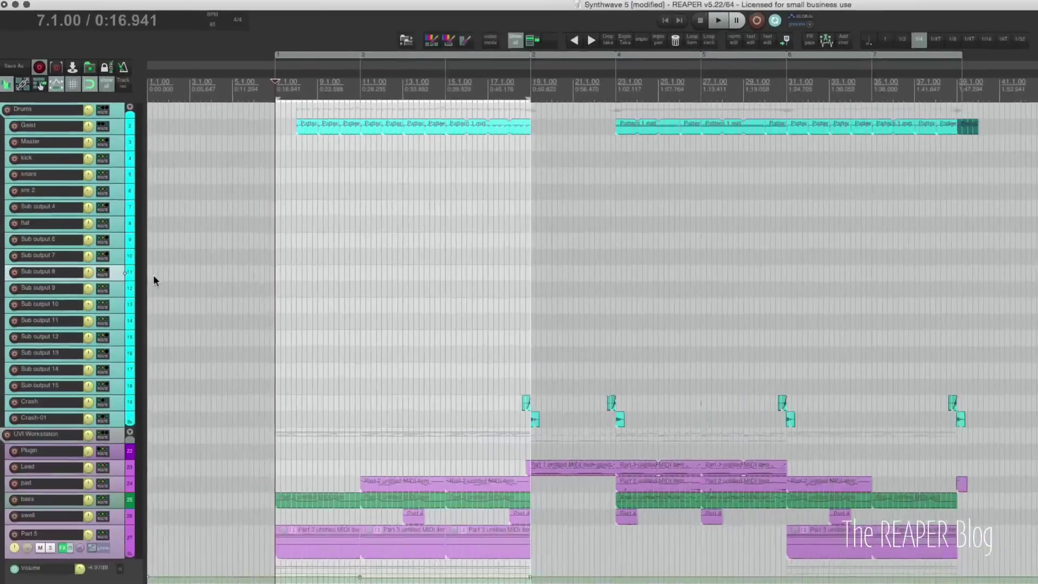
key(space)
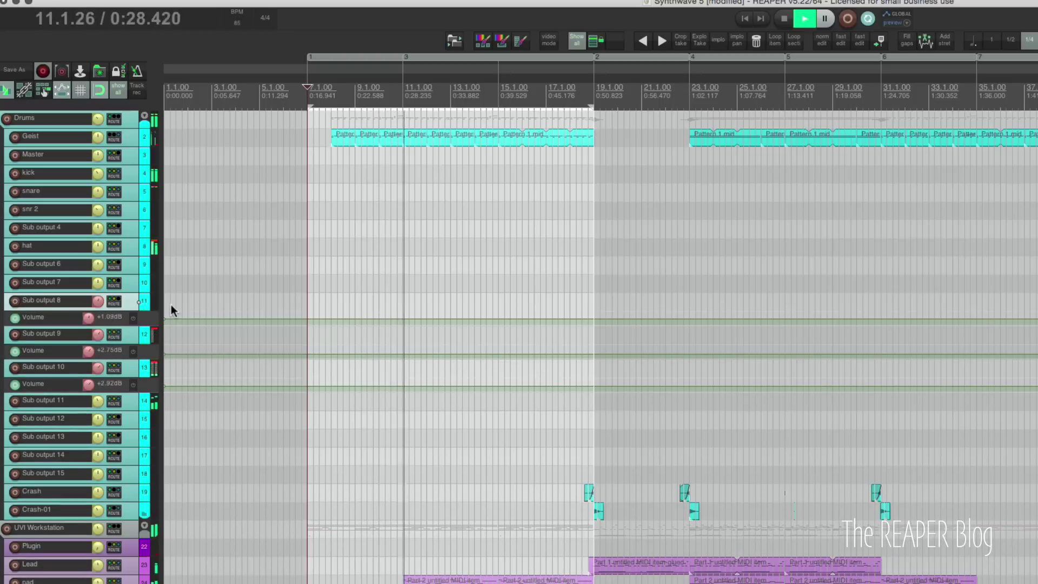
key(ctrl+shift+w)
key(space)
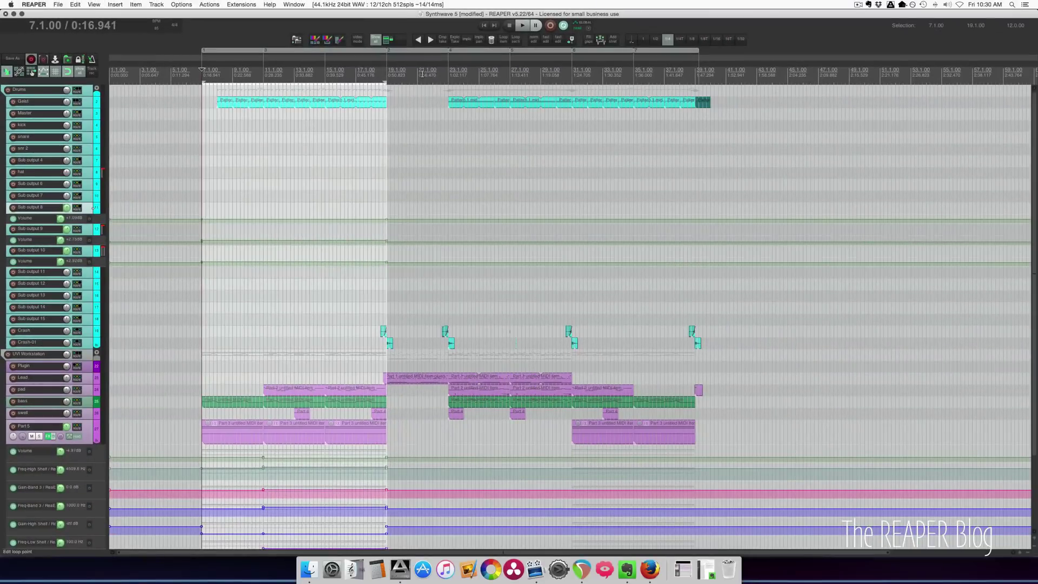
Show the Lead track's volume envelope, select bars 23–31 and play from bar 23.
drag(388, 227, 441, 228)
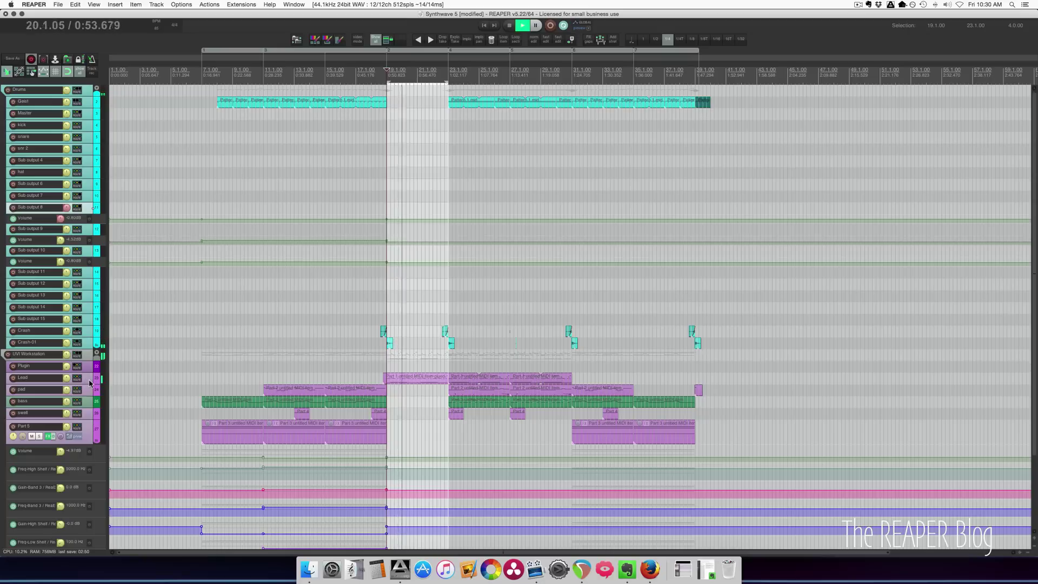
key(v)
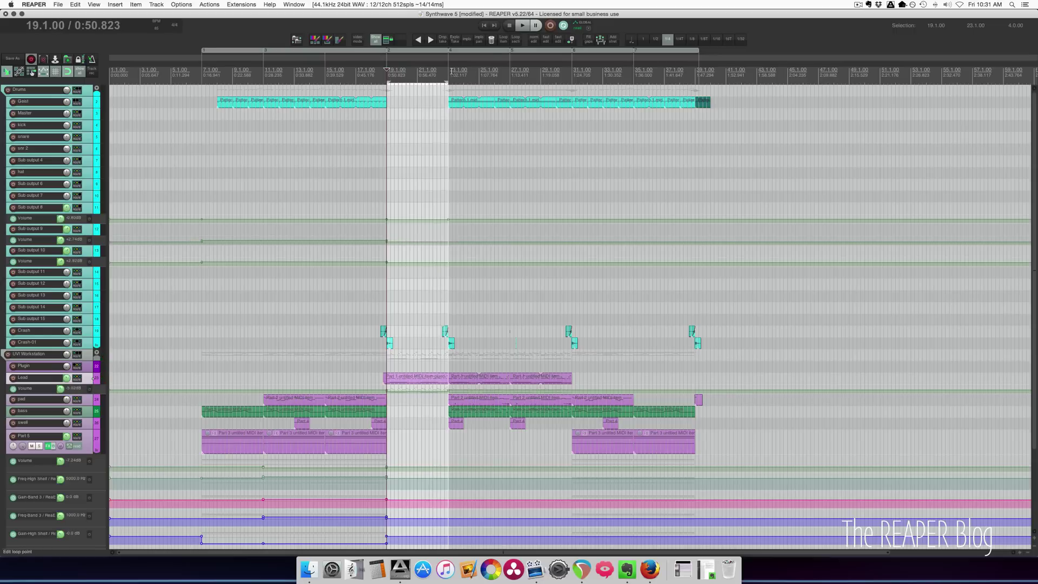
drag(451, 71, 573, 77)
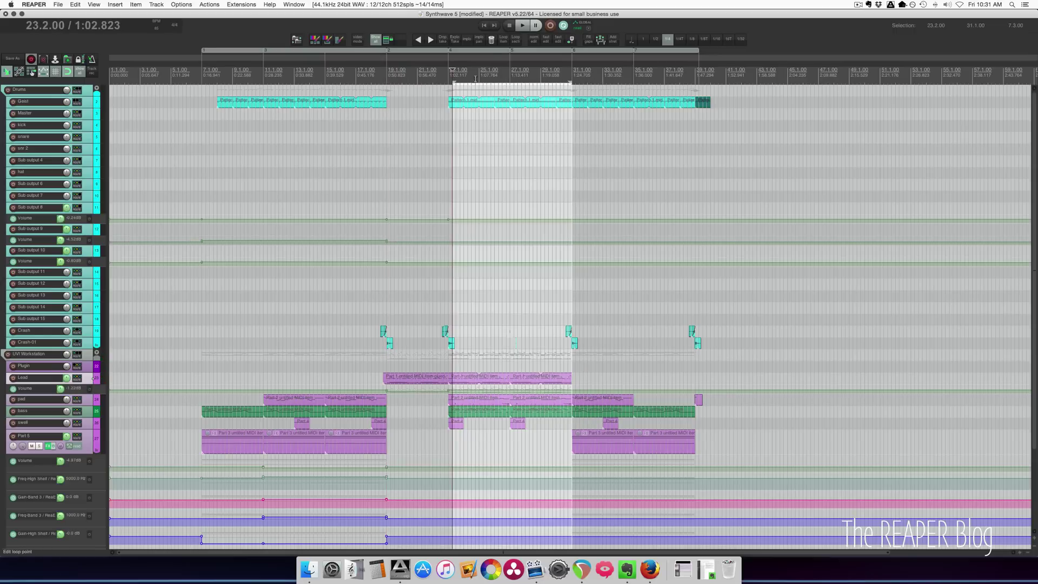
drag(453, 82, 447, 82)
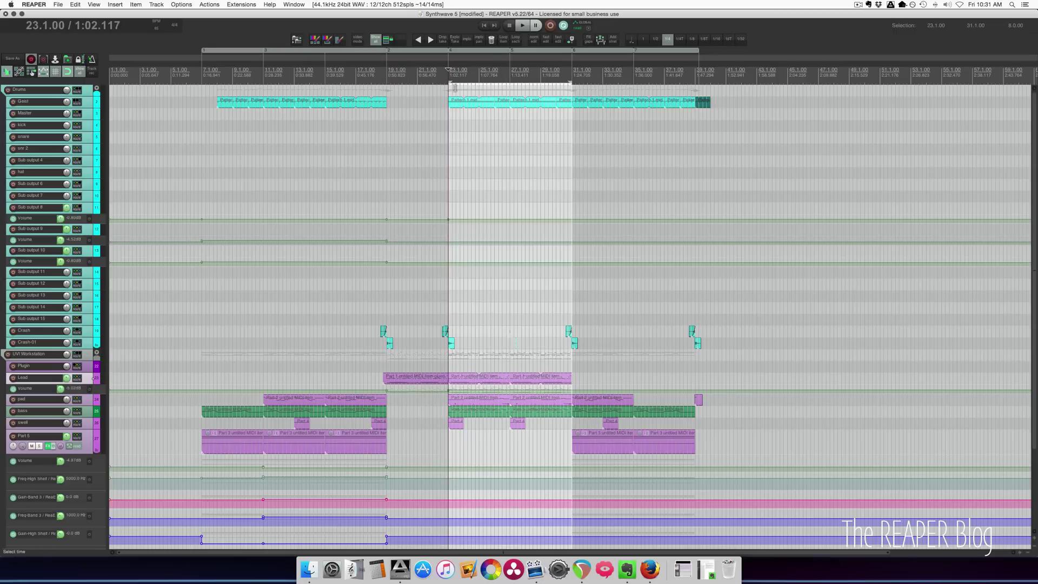
key(space)
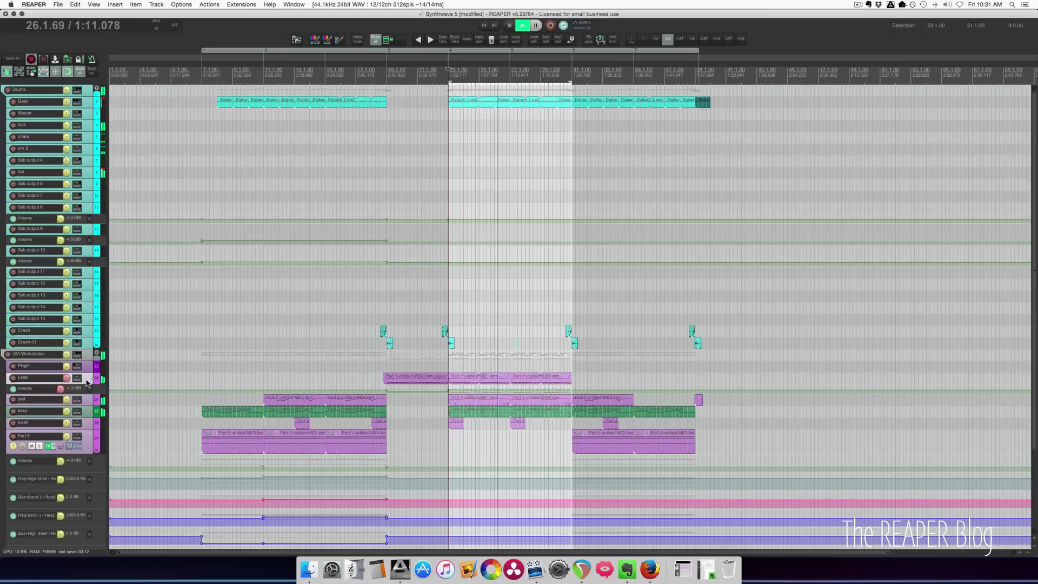
Enlarge the Lead track and add ReaEQ to its effects chain.
drag(86, 383, 87, 404)
right_click(48, 389)
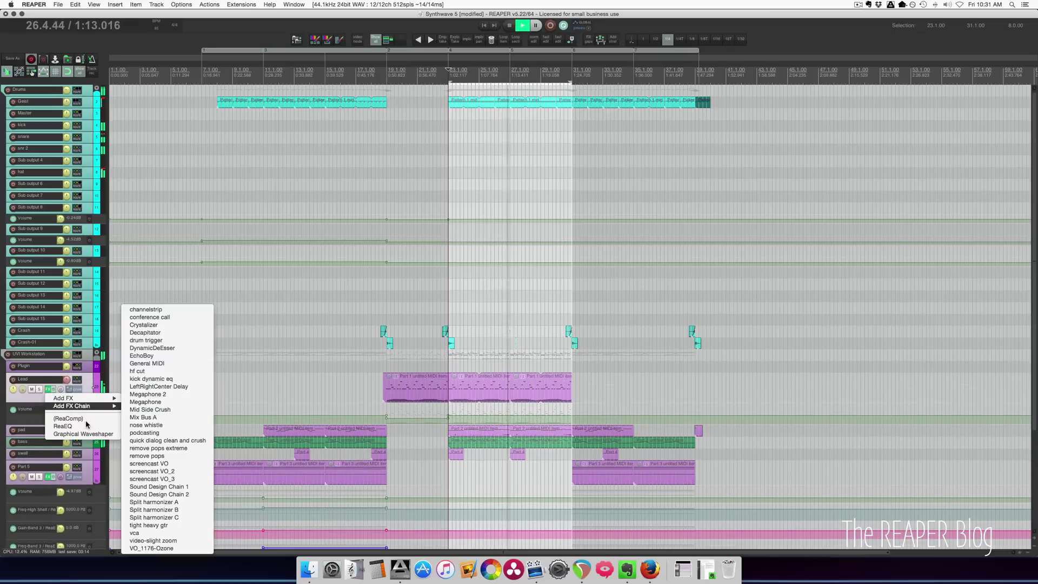
click(62, 426)
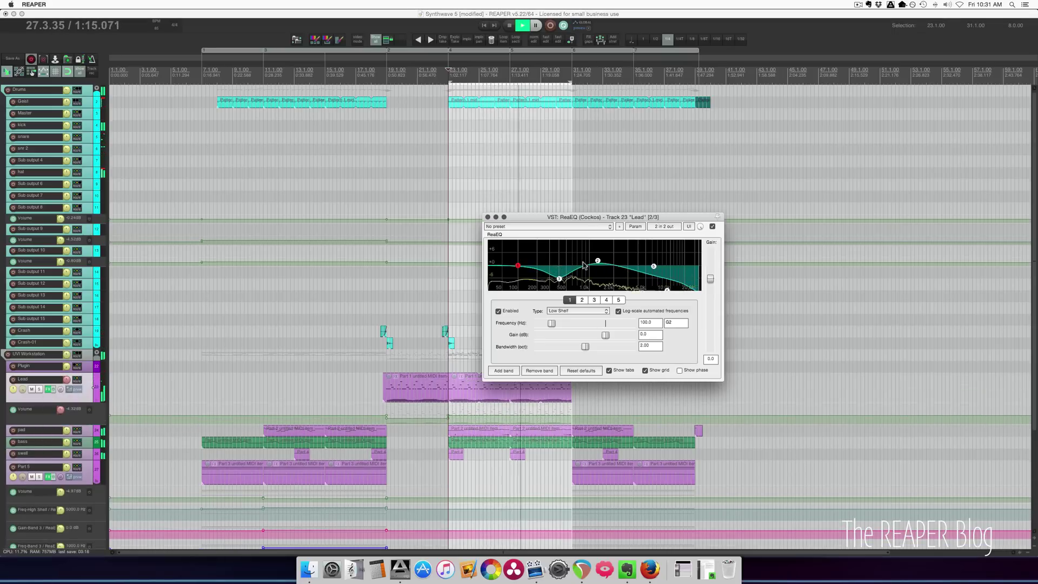
Boost band 2 to +7.2 dB at 4166.9 Hz, cut the low shelf to -inf, and write it to bars 23–31.
drag(599, 261, 639, 250)
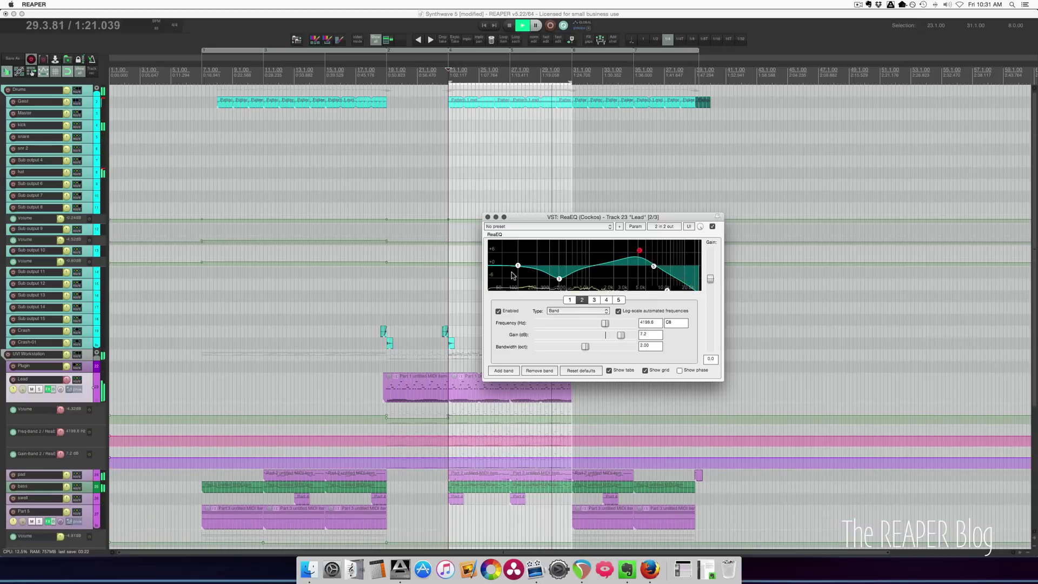
drag(519, 265, 505, 303)
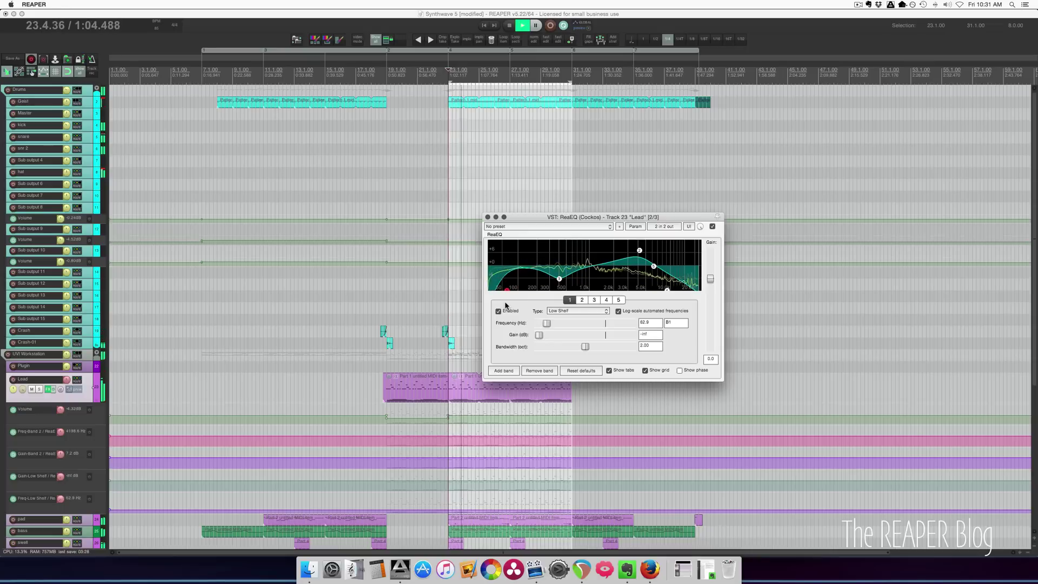
click(93, 403)
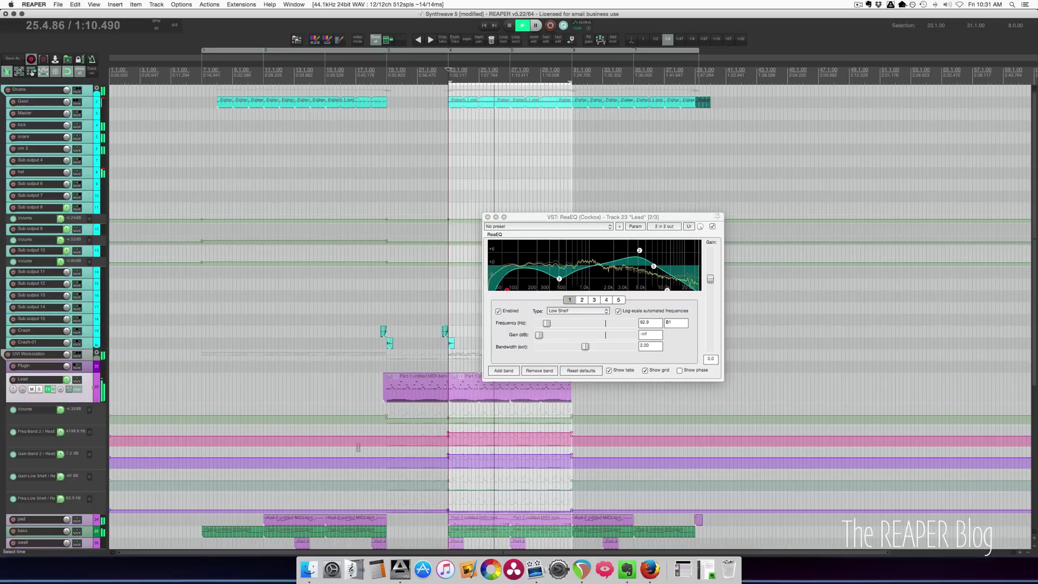
Jump playback back to hear the new Lead EQ automation.
click(440, 412)
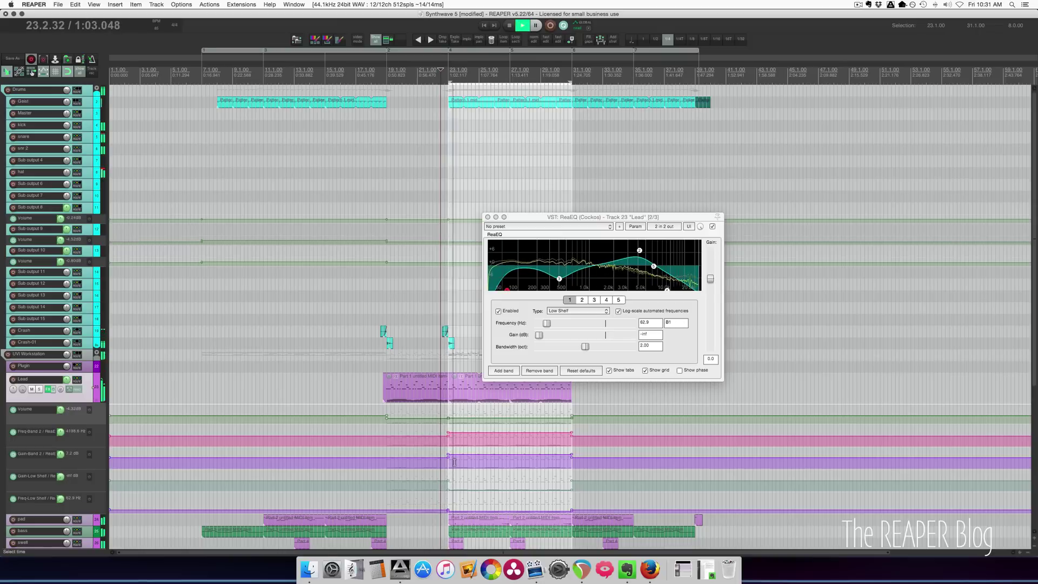
scroll(475, 462, down, 3)
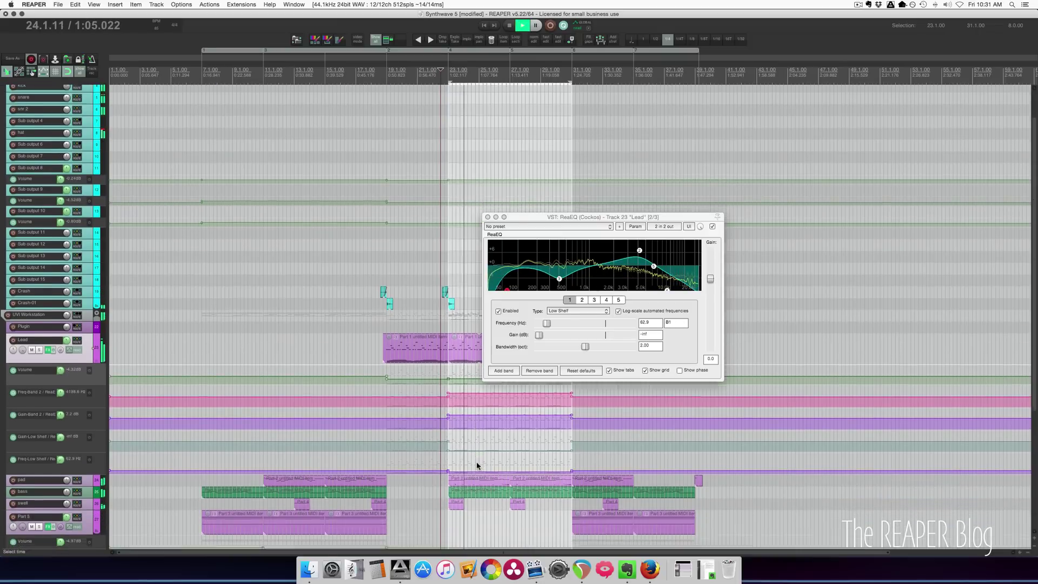
scroll(476, 462, down, 7)
scroll(476, 461, right, 3)
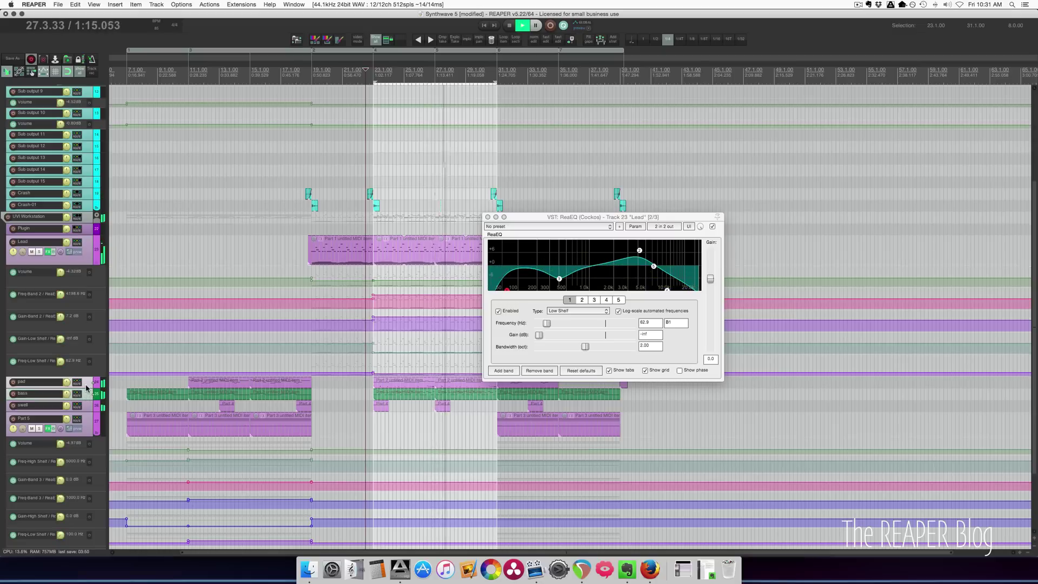
Show volume envelopes on pad and bass, select bars 31.1–39.2, and play from bar 31.
key(v)
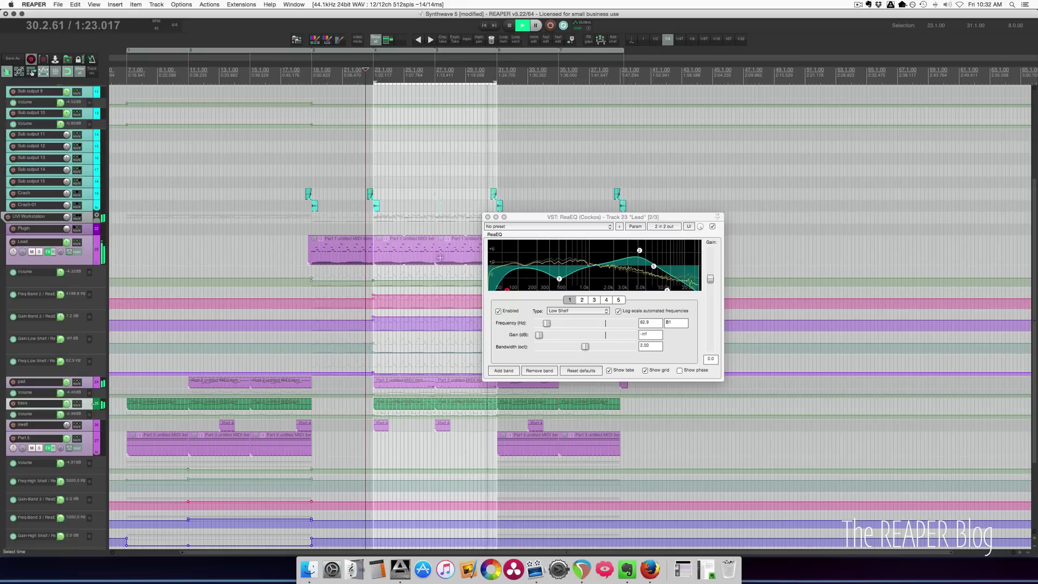
key(space)
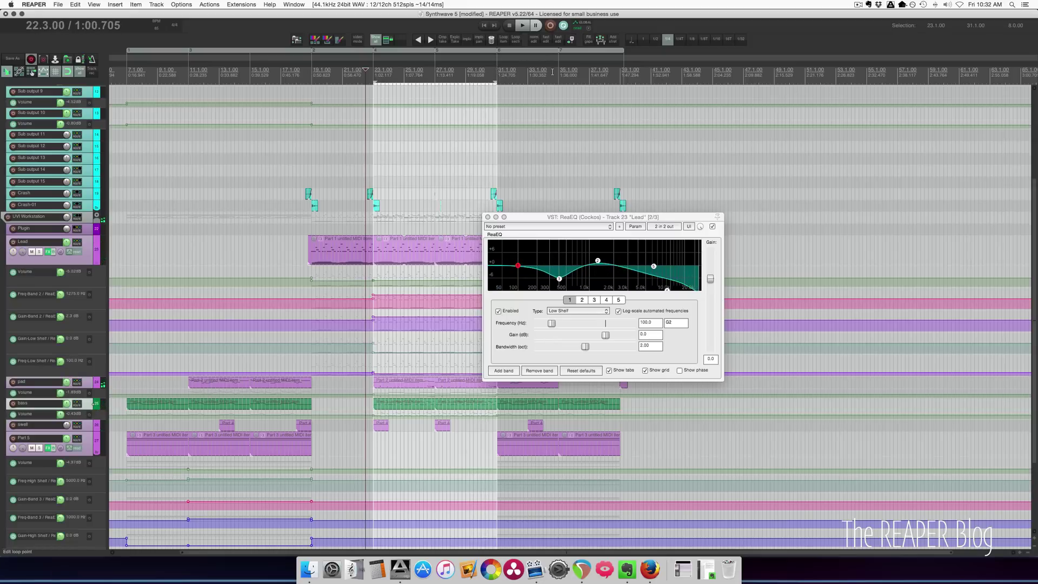
drag(497, 70, 622, 70)
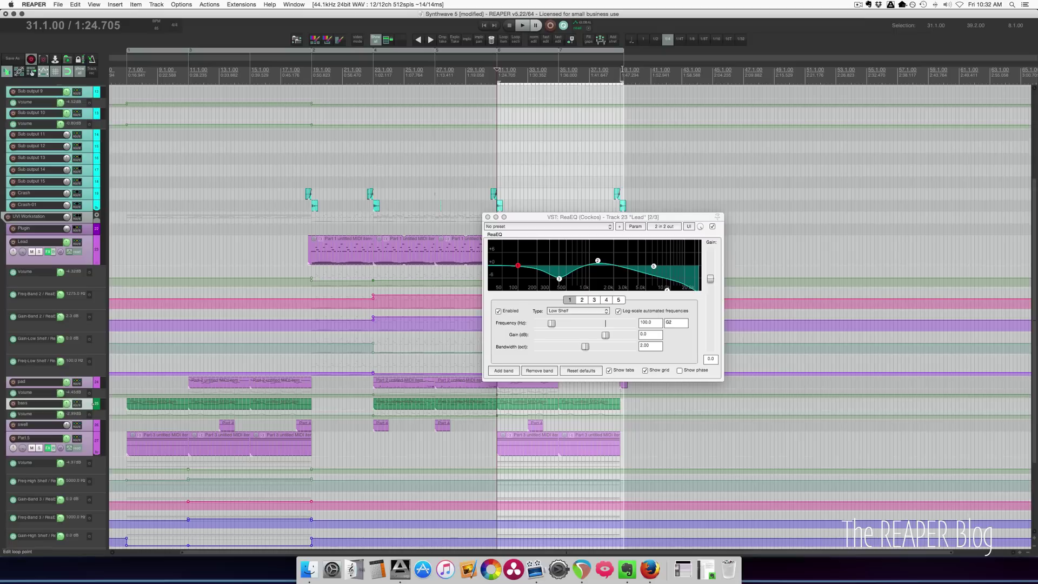
key(space)
Move the Lead ReaEQ window aside and close it.
drag(573, 217, 798, 211)
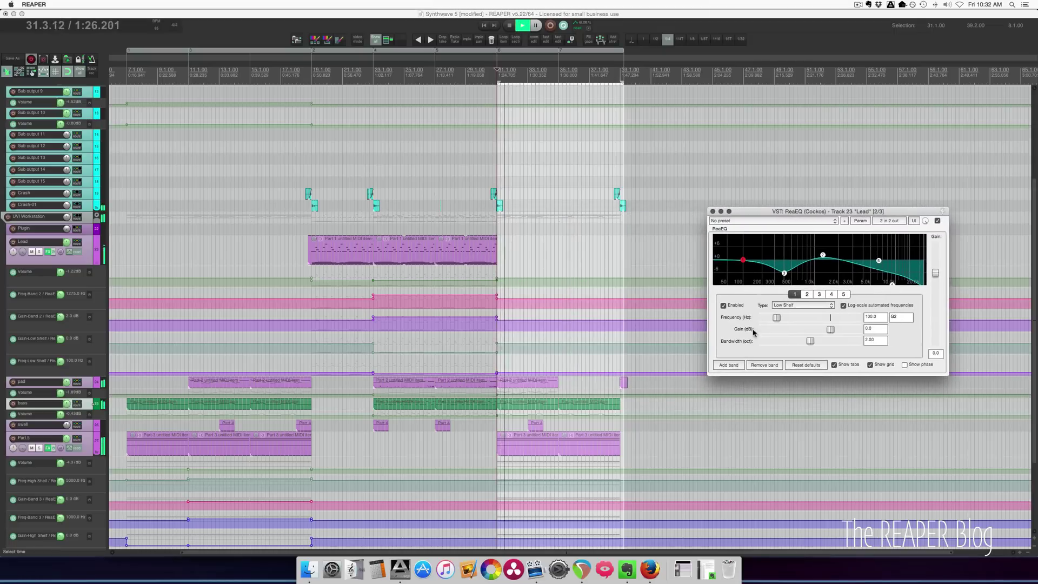
click(90, 444)
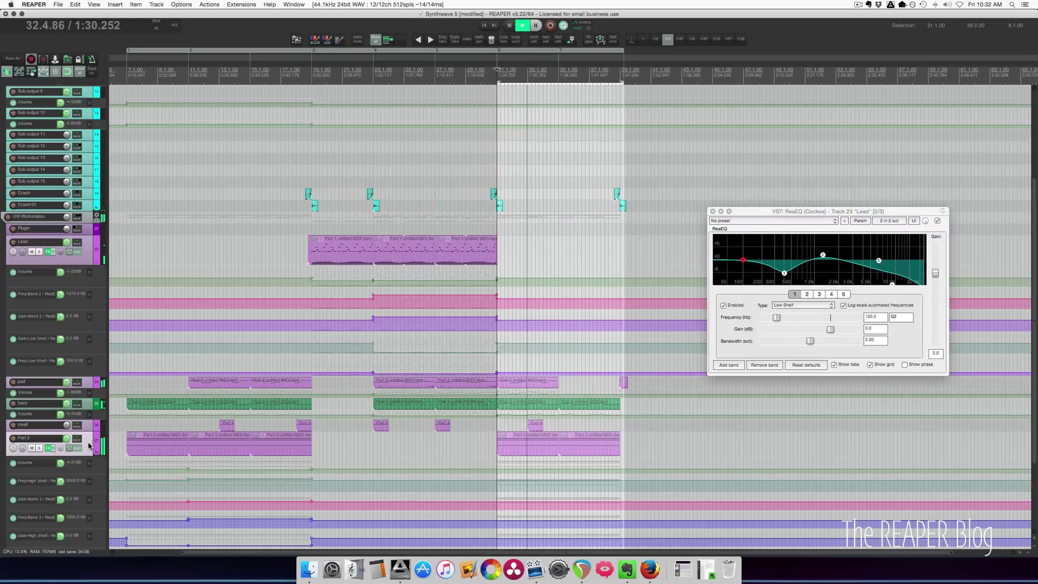
click(713, 211)
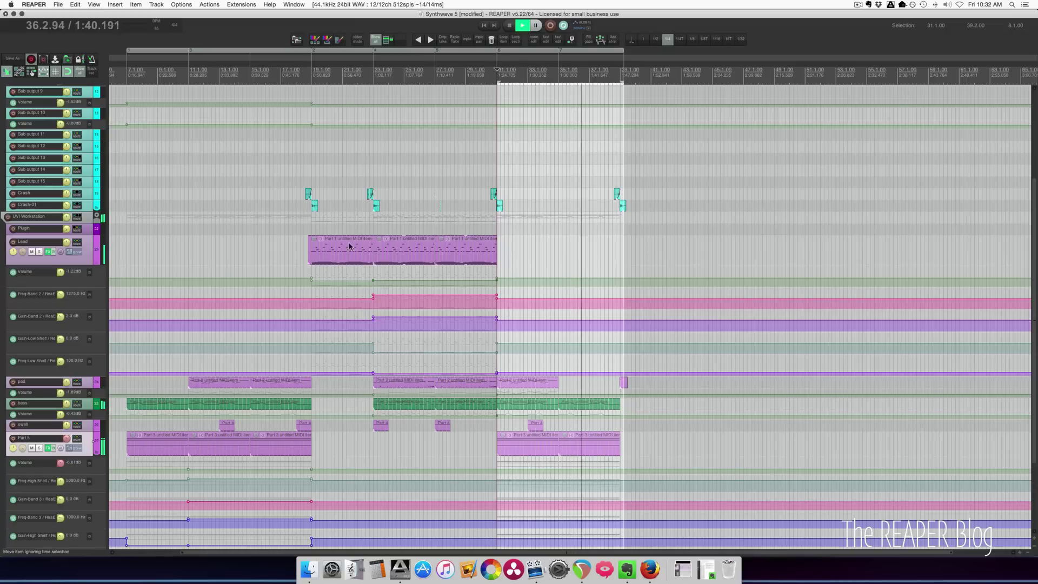
Trim the selection to end at bar 35, then shift it to 35.1–39.2 and stop playback.
key(space)
drag(532, 74, 558, 74)
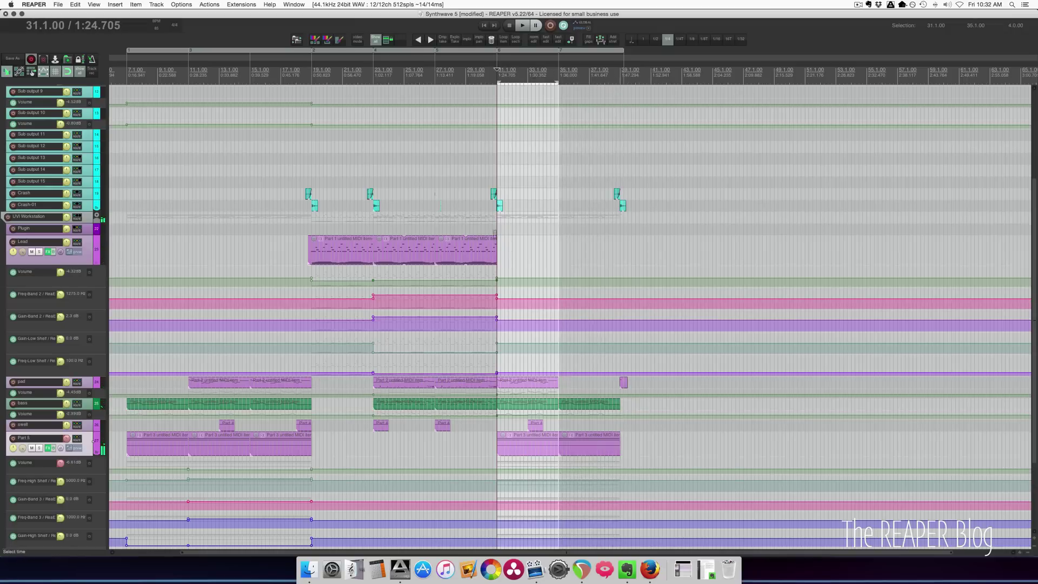
key(space)
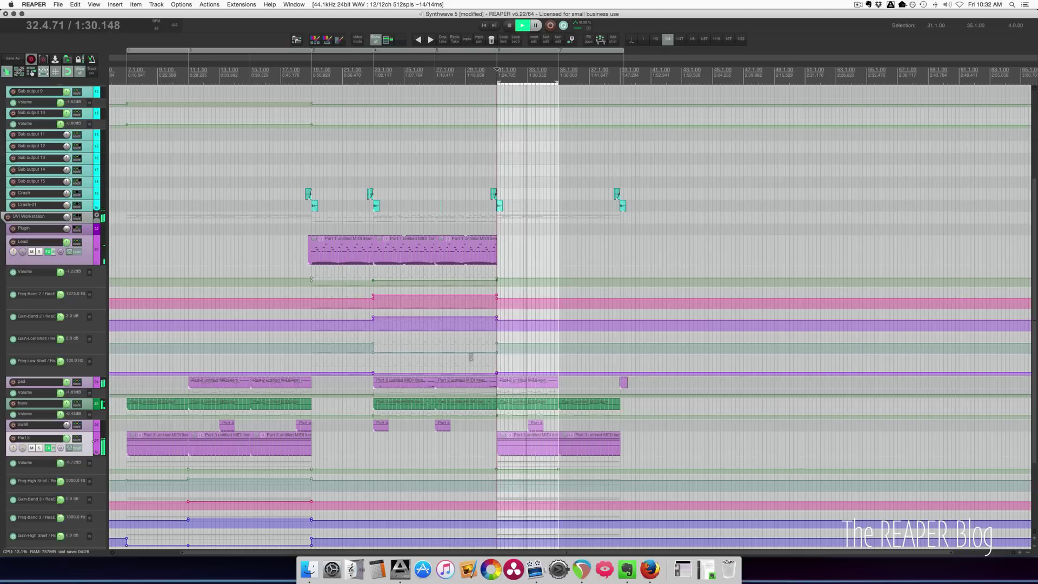
drag(531, 74, 595, 73)
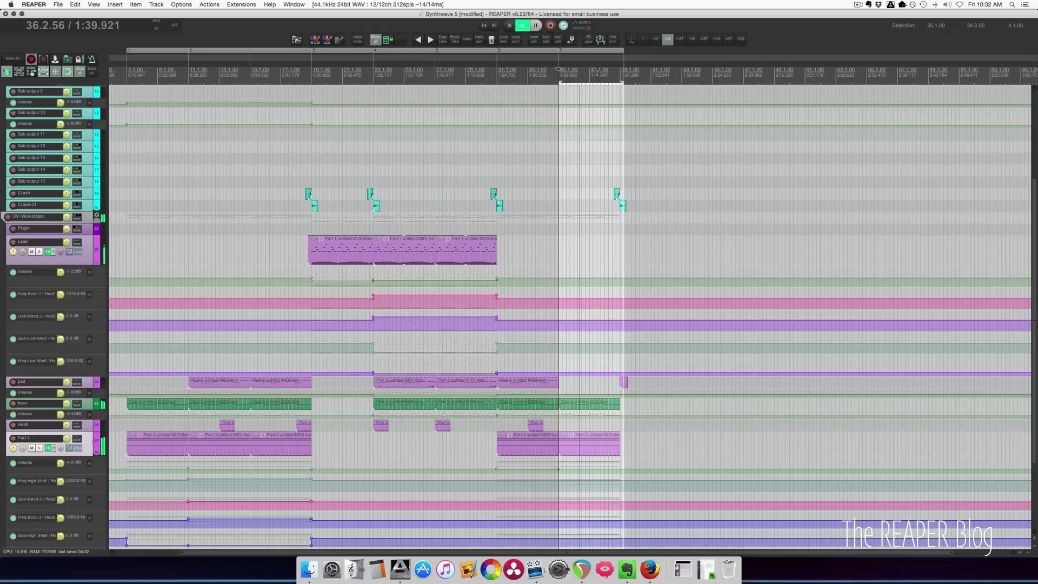
key(space)
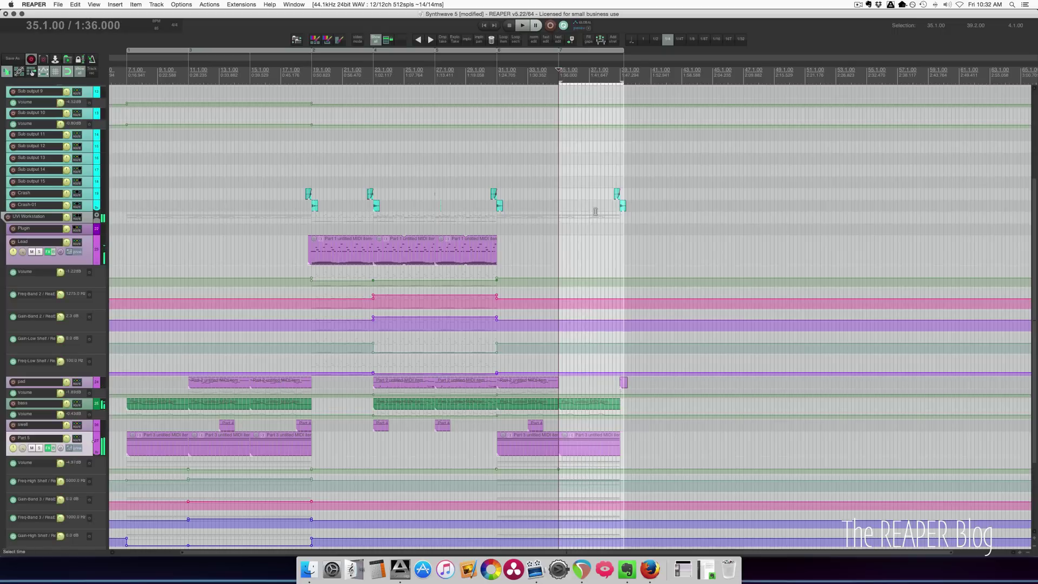
scroll(419, 279, down, 4)
scroll(420, 279, left, 3)
scroll(420, 282, up, 5)
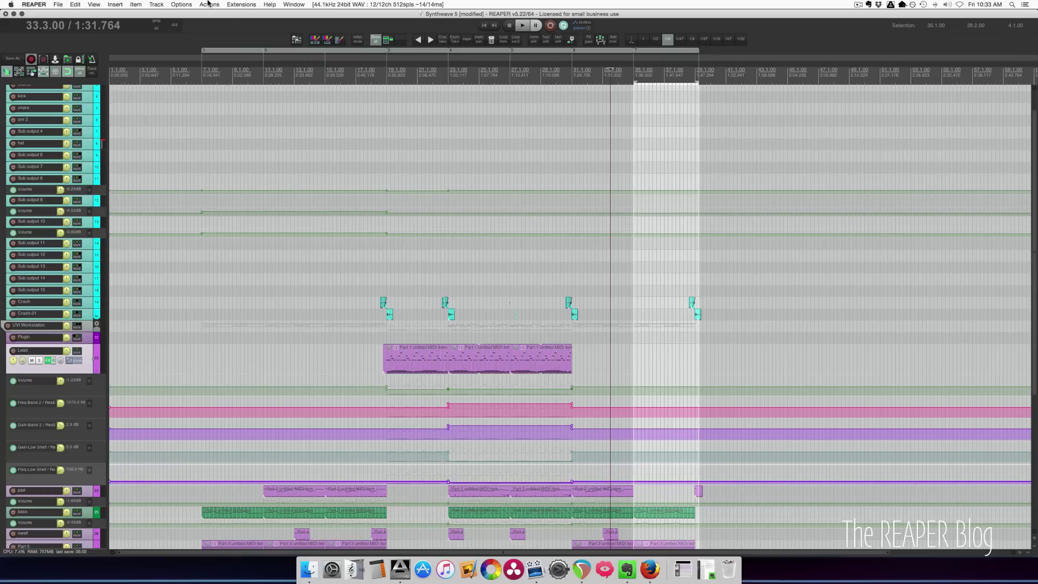
Open the Cycle Actions editor from the Extensions menu and widen it.
click(270, 5)
mouse_move(241, 4)
click(254, 84)
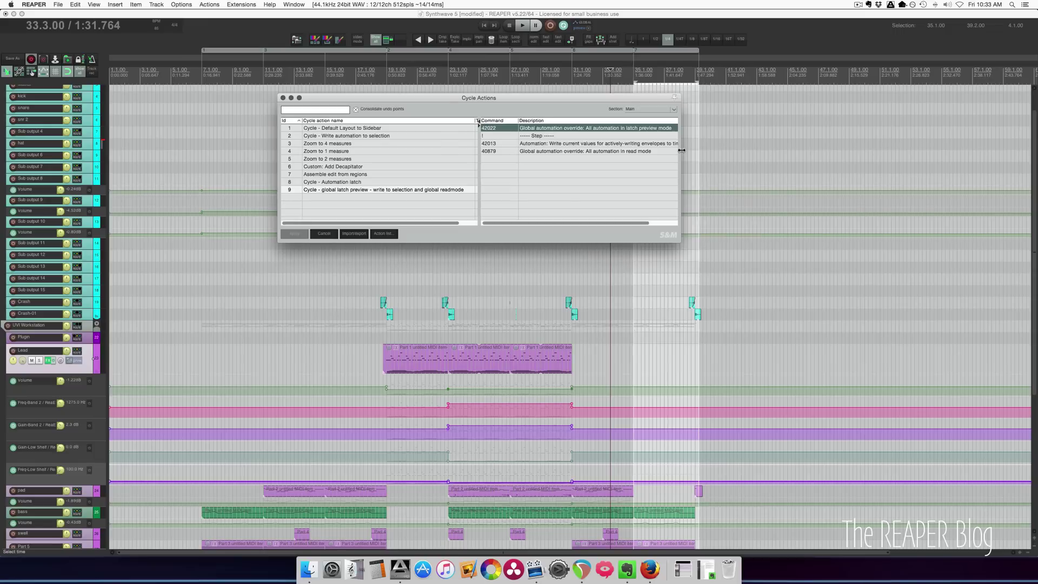
drag(681, 151, 783, 149)
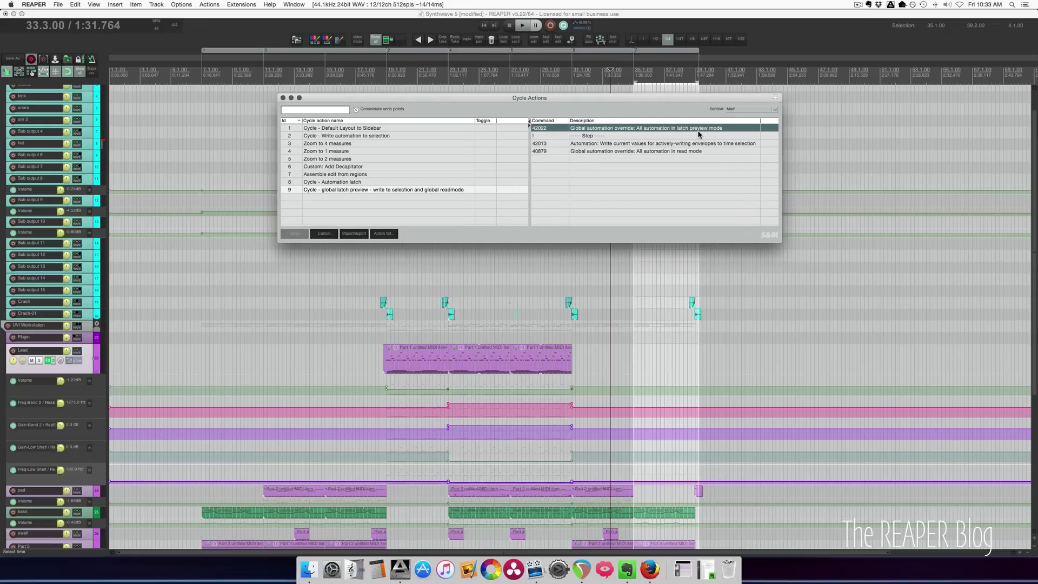
Review the write-to-selection and read-mode steps, then arm Part 5 and its volume envelope.
click(640, 139)
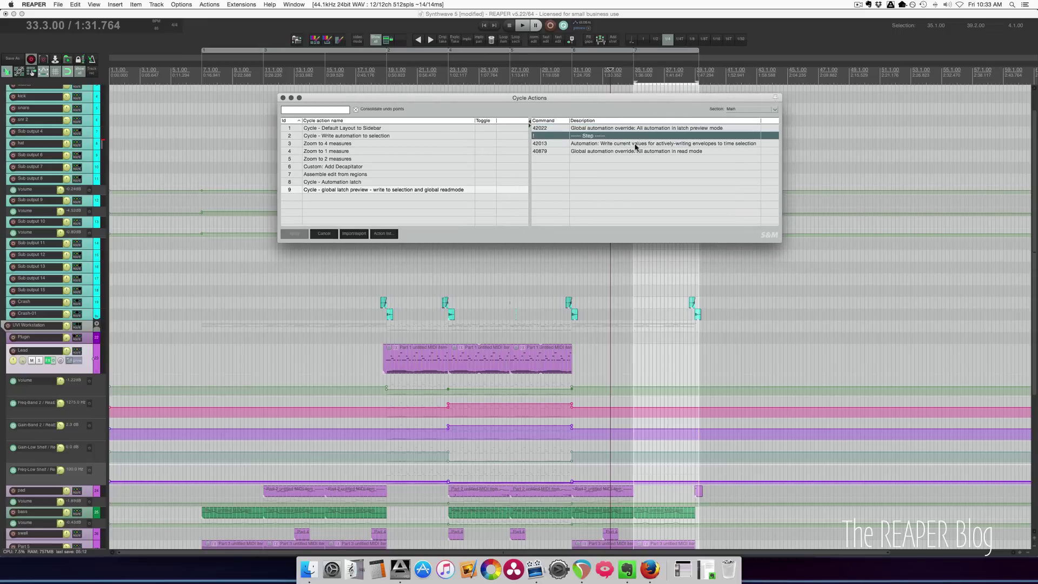
click(636, 145)
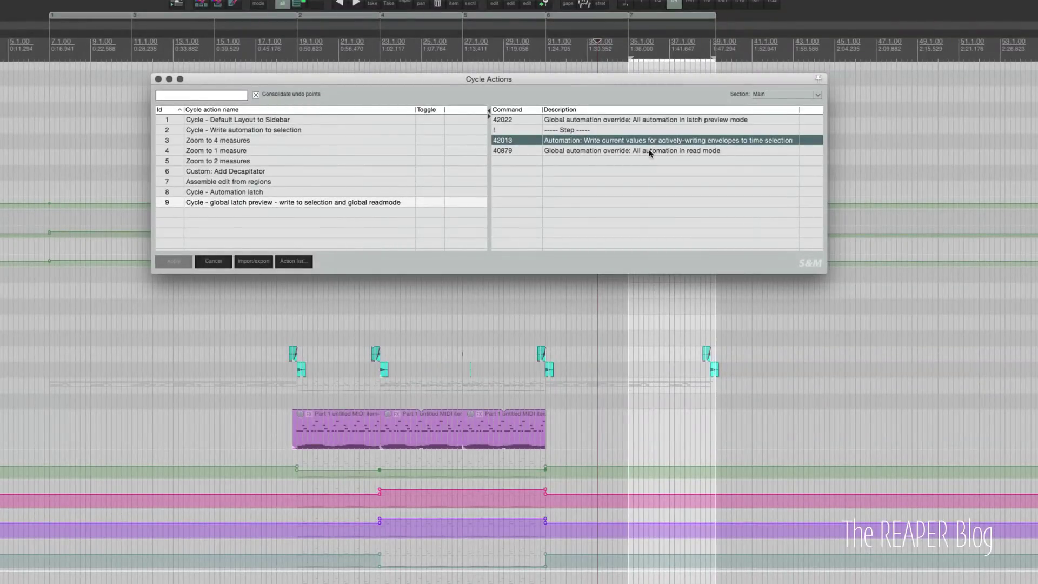
click(649, 151)
click(616, 141)
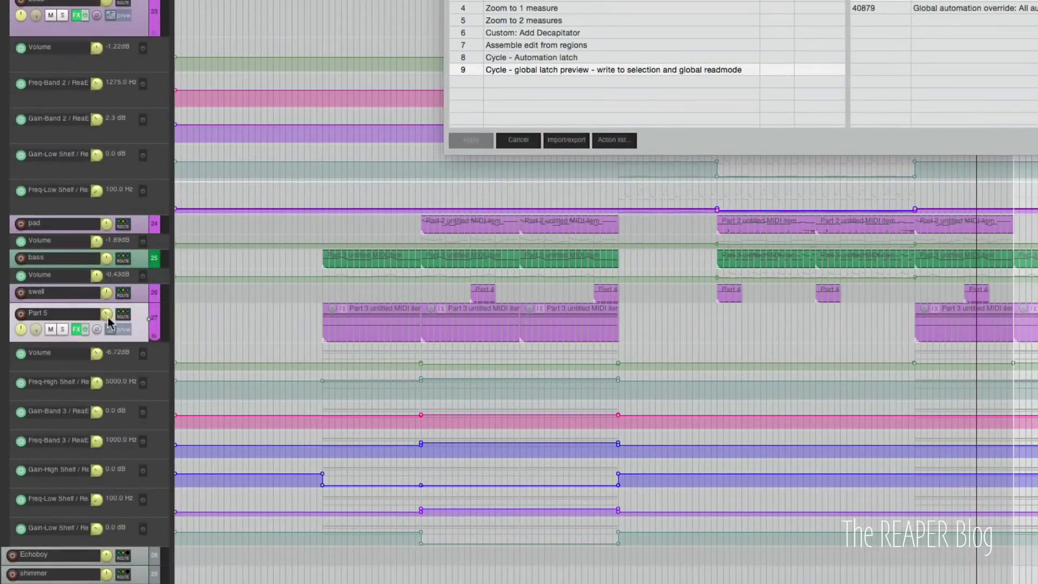
click(107, 314)
click(154, 364)
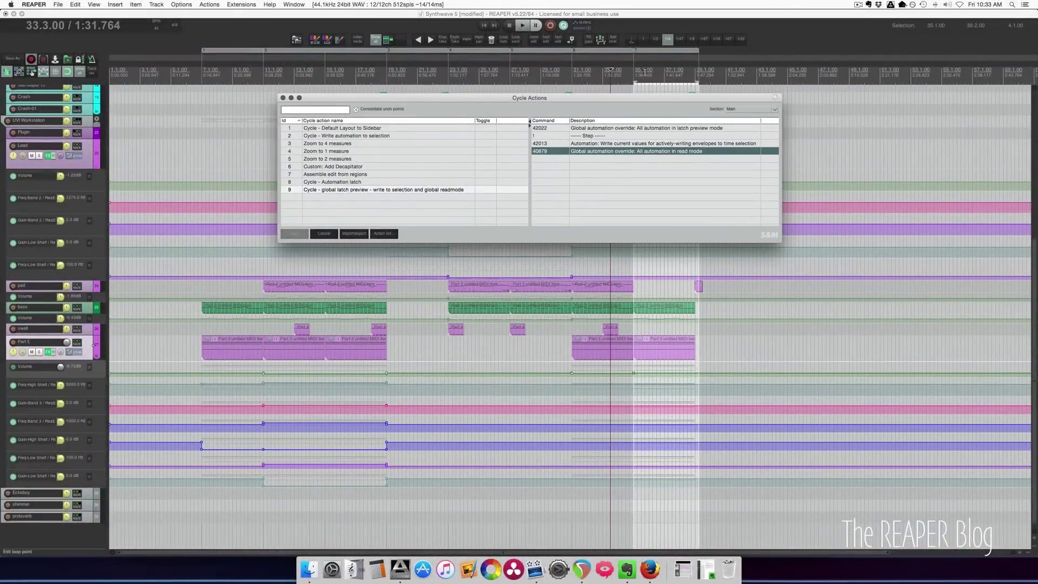
Set the time selection to bars 23.1–27.1, keeping the Cycle Actions editor in front.
click(645, 72)
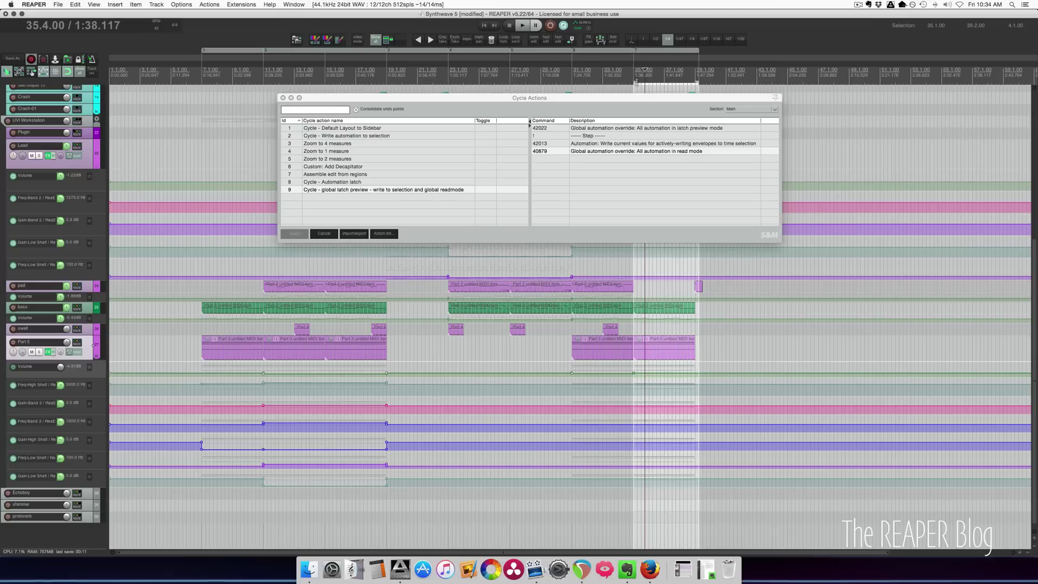
click(457, 354)
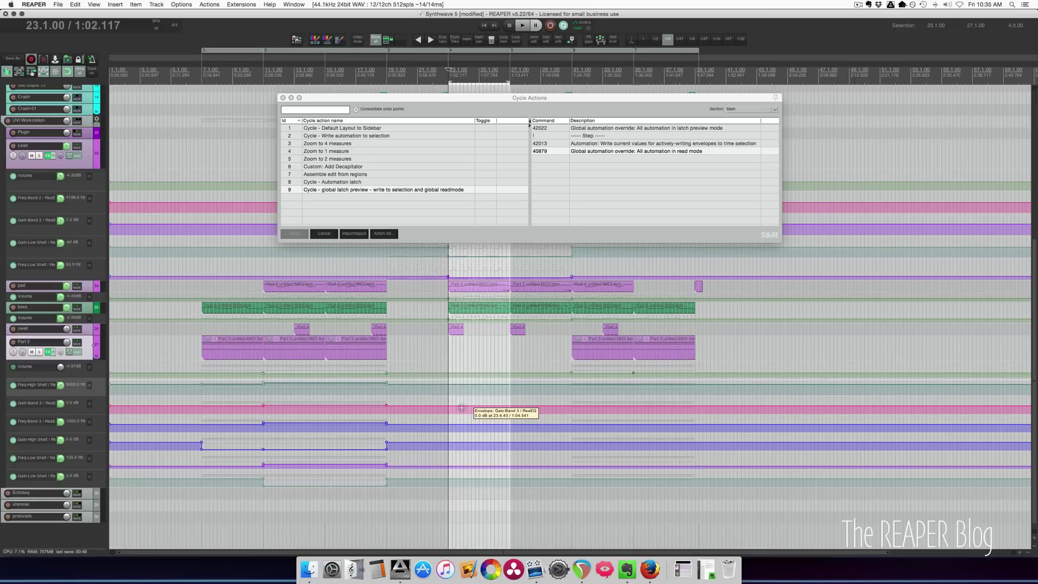
click(433, 235)
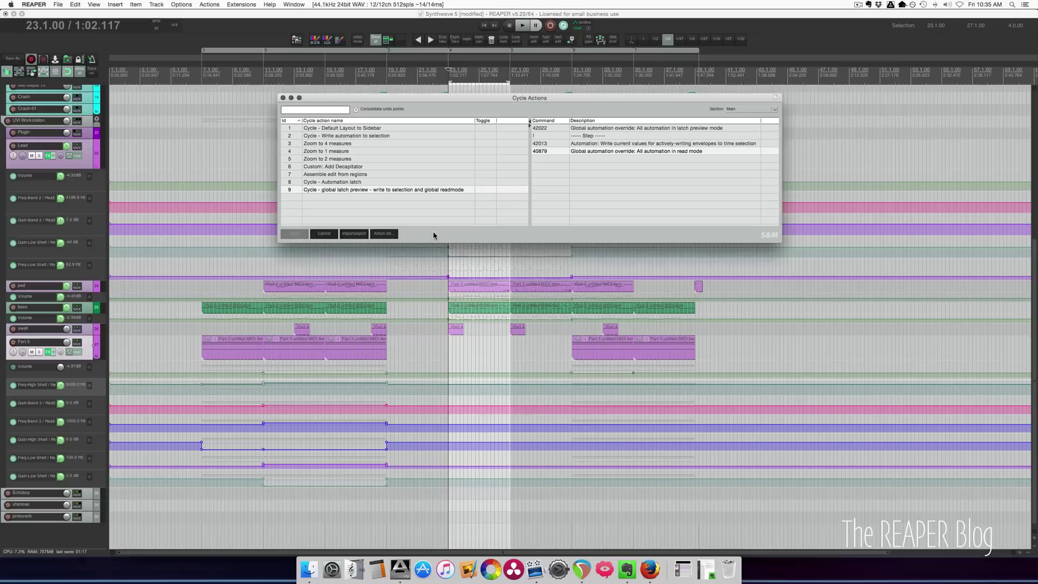